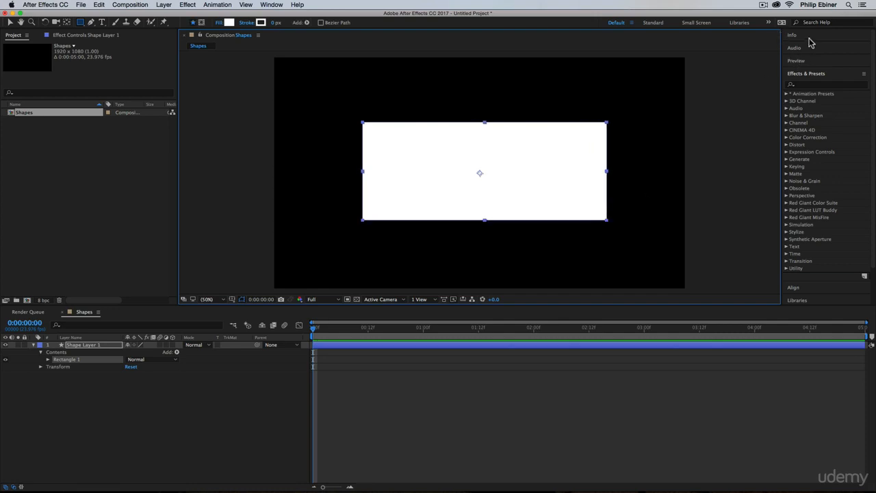
Center the white rectangle layer horizontally and vertically in the composition.
left_click(799, 289)
left_click(810, 106)
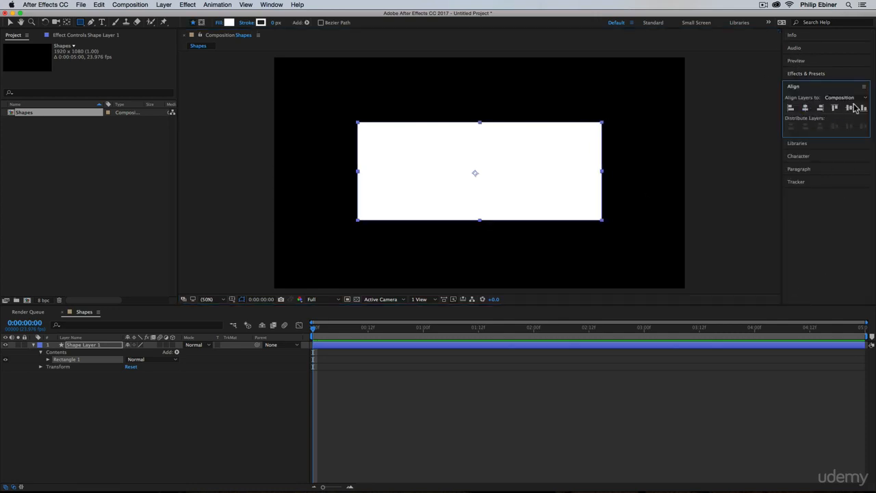
left_click(849, 108)
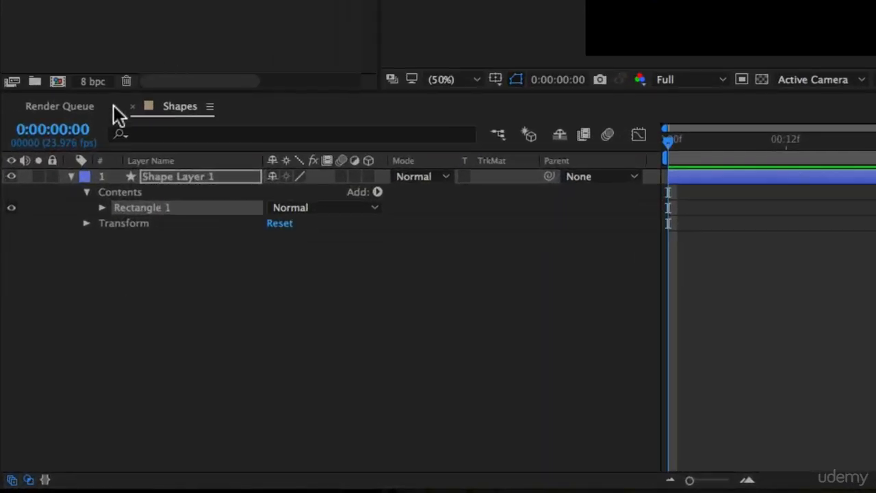
Expand Rectangle 1's stroke and fill properties and set its fill color to dark red A53737.
left_click(102, 207)
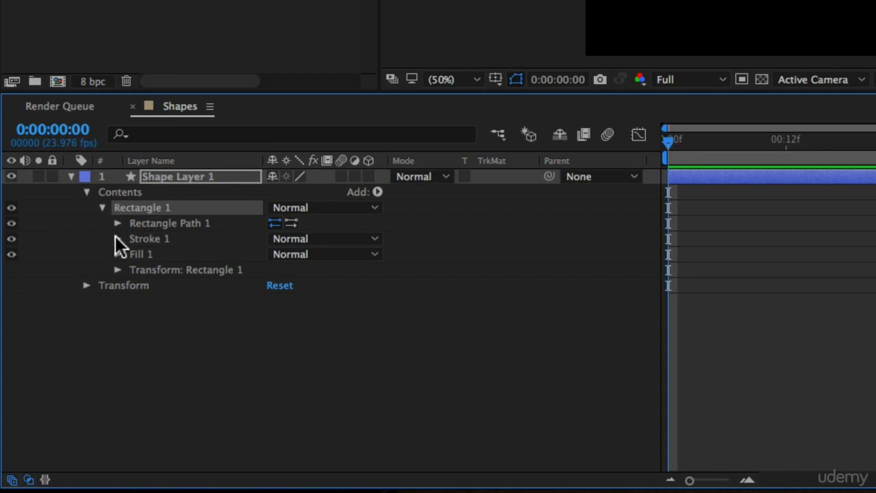
left_click(117, 239)
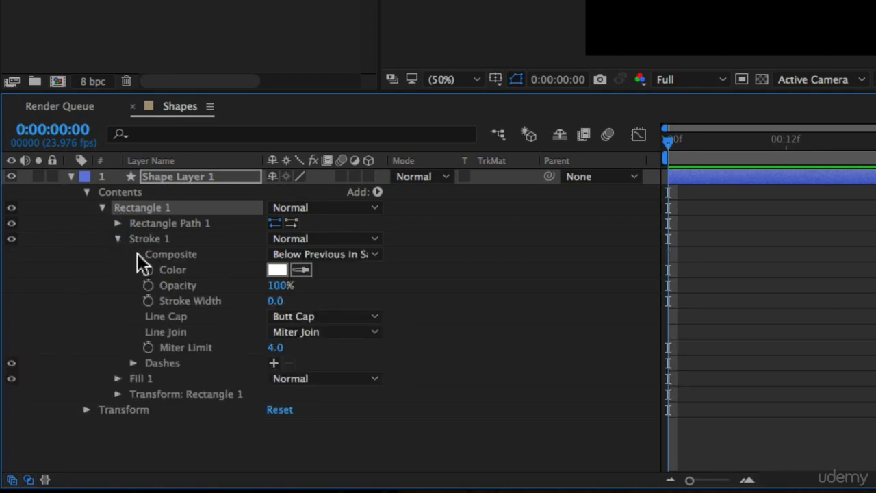
left_click(116, 378)
scroll(540, 322, "down", 1)
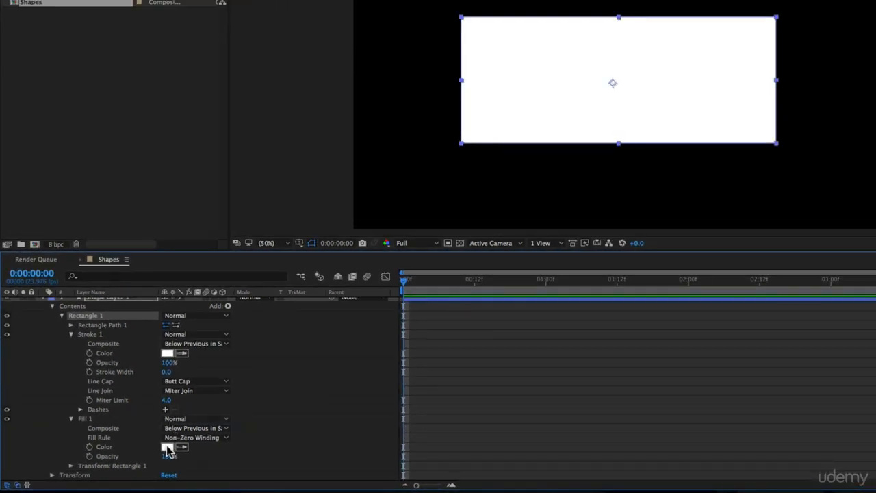
left_click(166, 446)
left_click(567, 149)
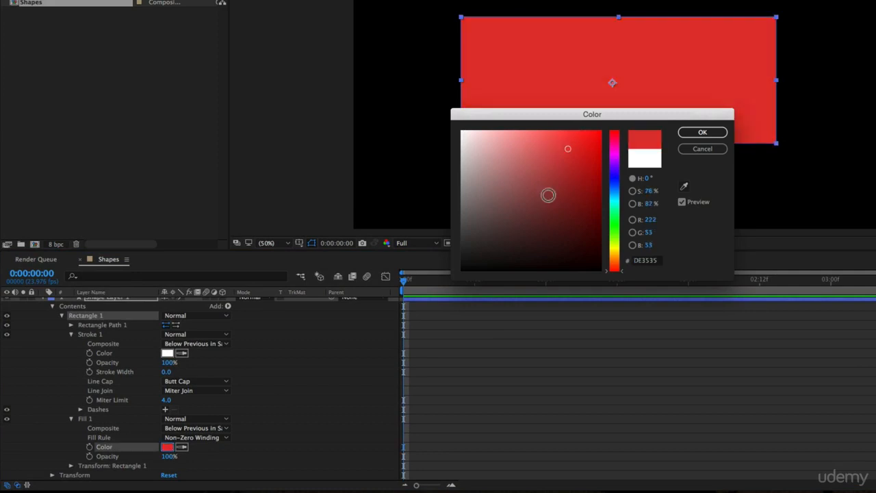
left_click_drag(548, 195, 554, 180)
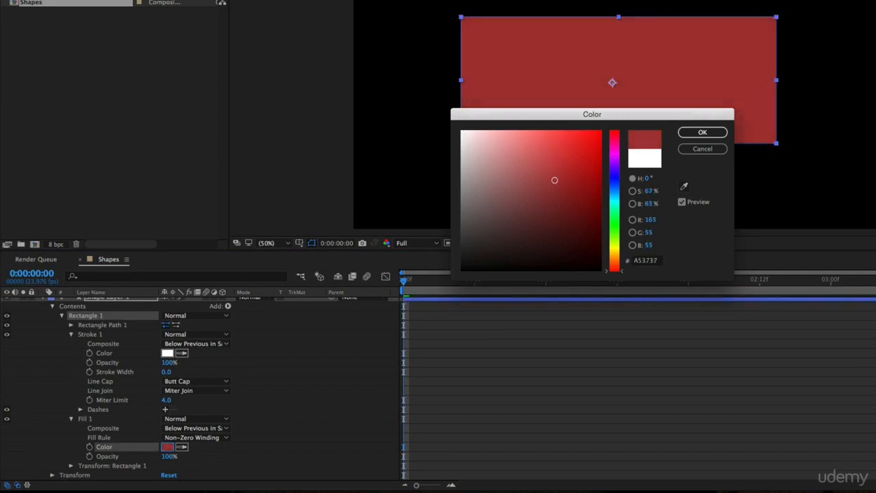
left_click(707, 133)
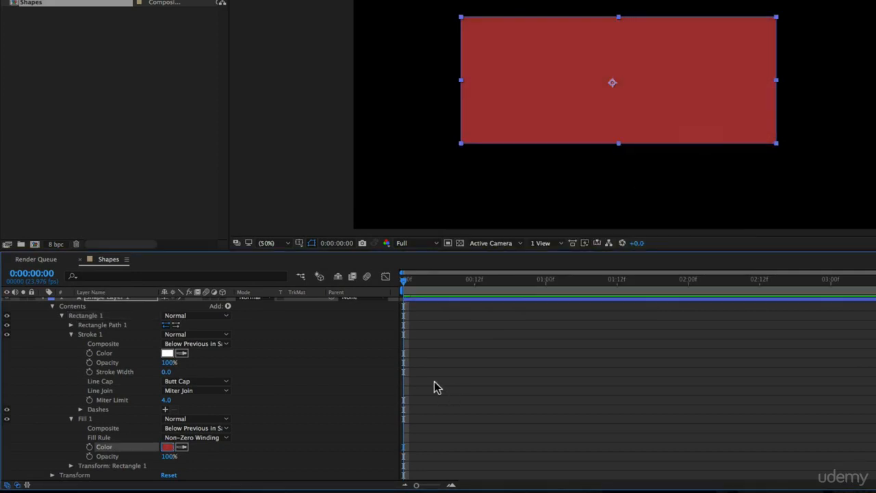
Set the opacity of Rectangle 1's fill to 50%.
left_click_drag(169, 455, 164, 459)
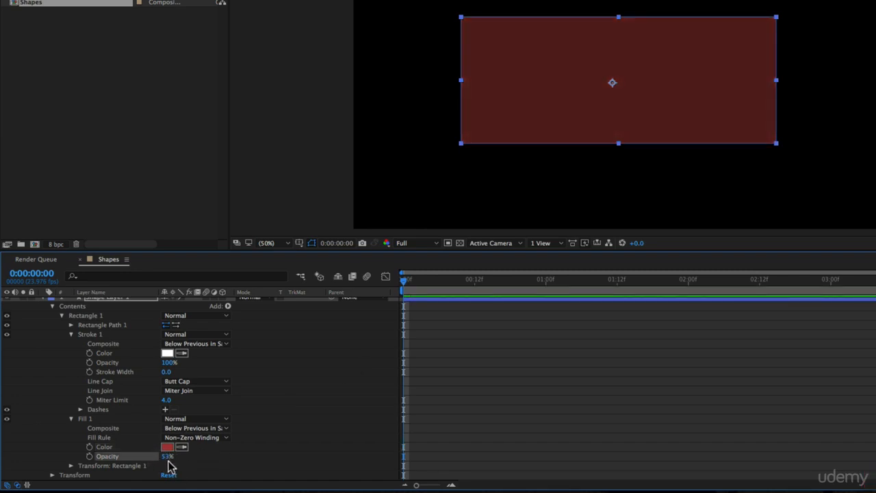
left_click(167, 456)
type("50")
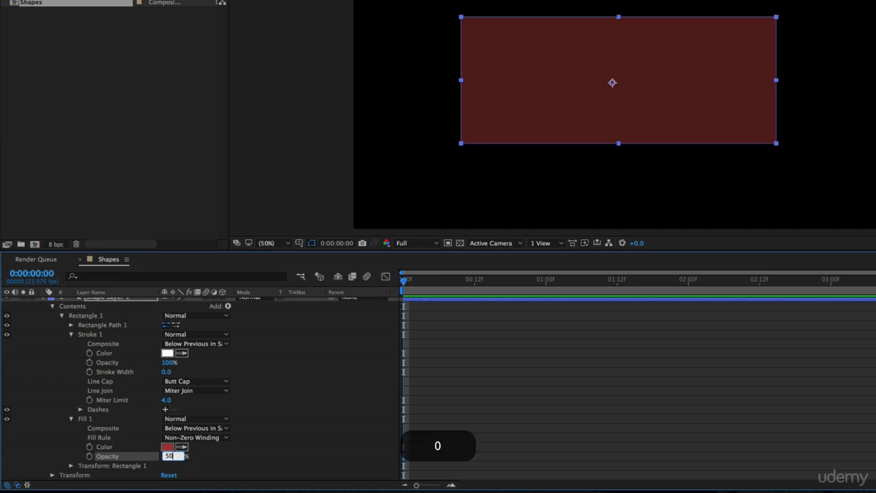
key("Return")
scroll(78, 306, "up", 1)
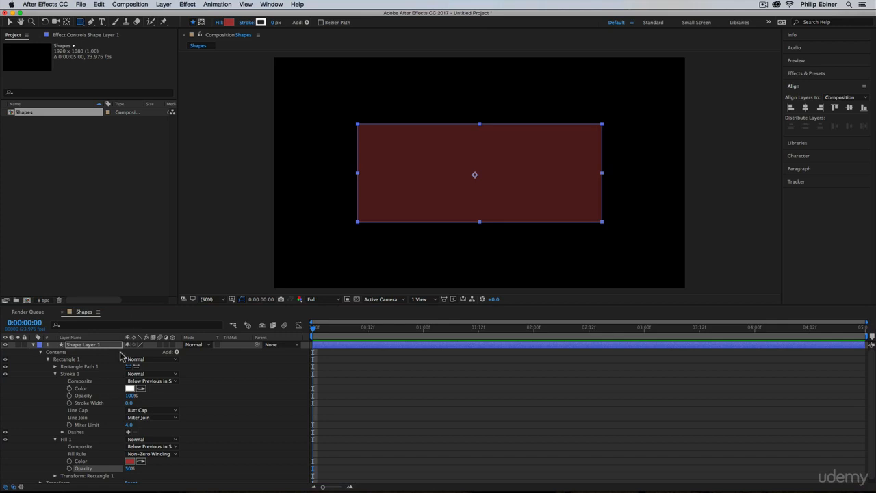
Draw a narrow door rectangle at the bottom center of the red rectangle in the same shape layer and fill it with white FFFFFF.
left_click(63, 354)
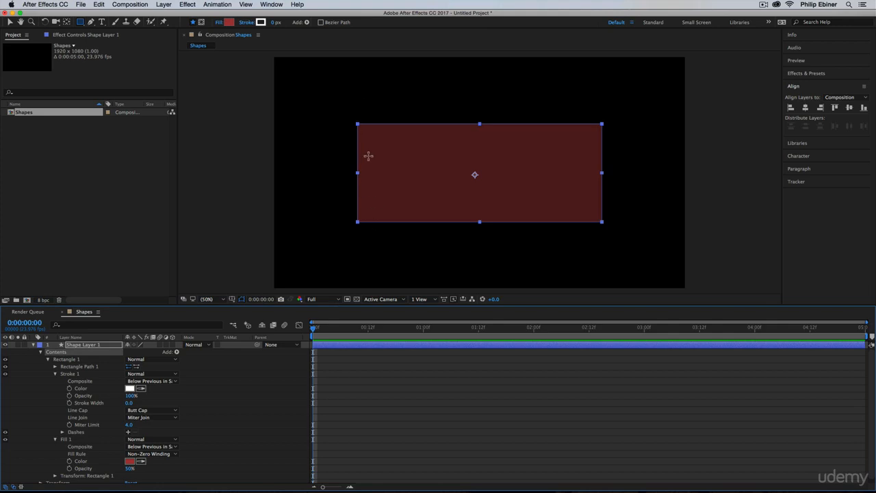
left_click_drag(471, 170, 492, 221)
left_click(230, 23)
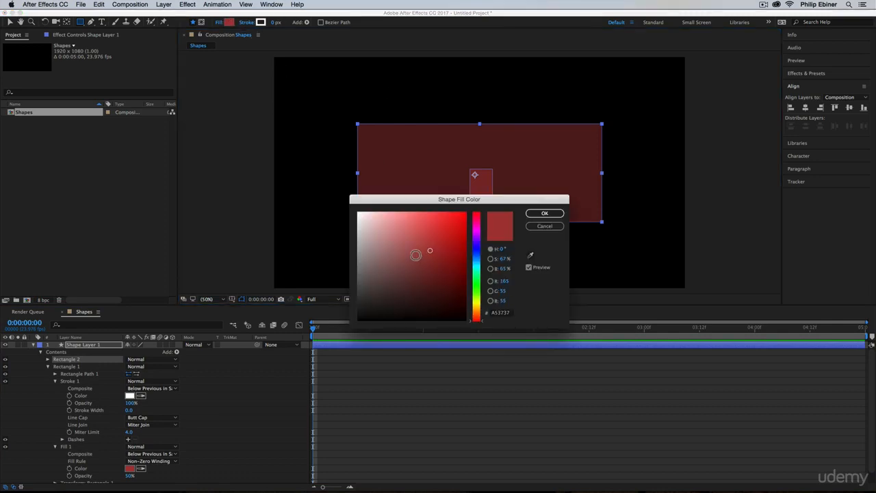
left_click_drag(431, 250, 334, 202)
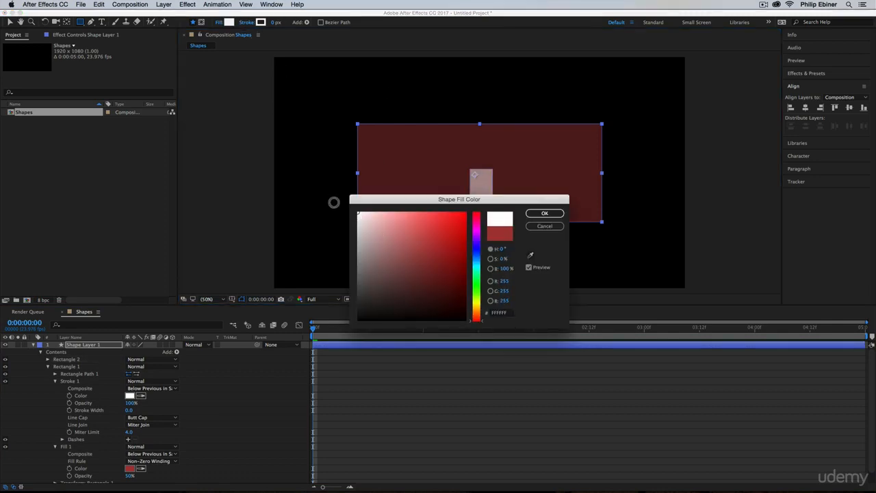
left_click(545, 213)
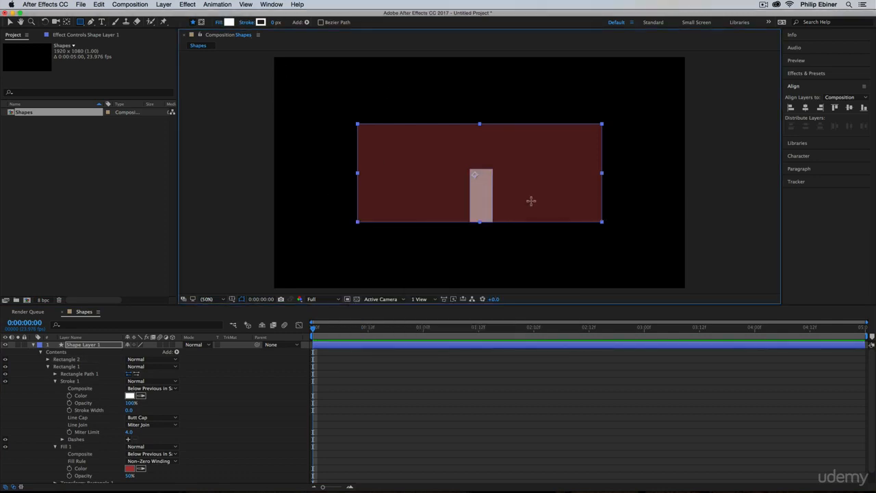
Draw a closed triangular roof along the top edge of the red rectangle with the Pen tool.
left_click(90, 22)
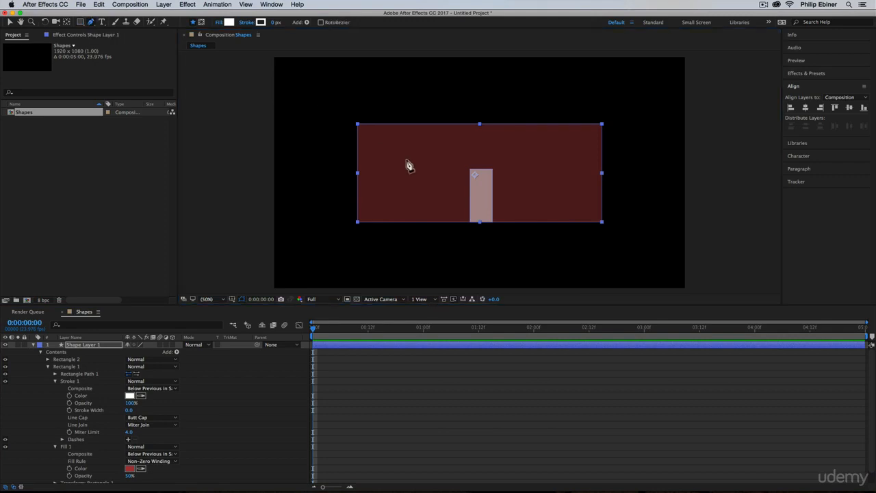
left_click(353, 126)
left_click(619, 125)
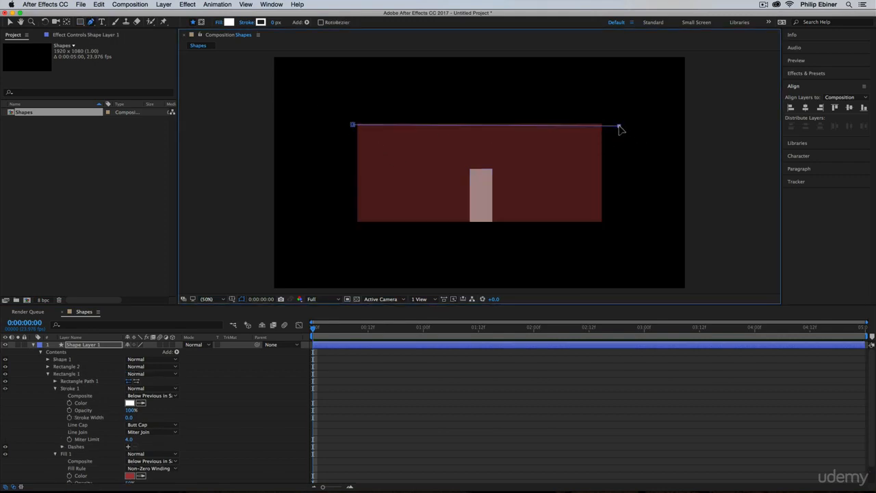
left_click(484, 67)
left_click(352, 125)
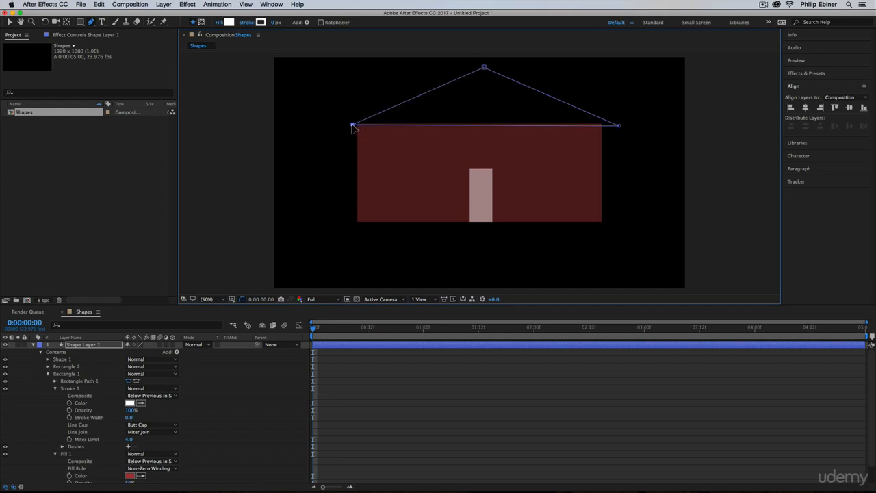
Raise the fill opacity of the triangular roof shape to 100%.
left_click(48, 359)
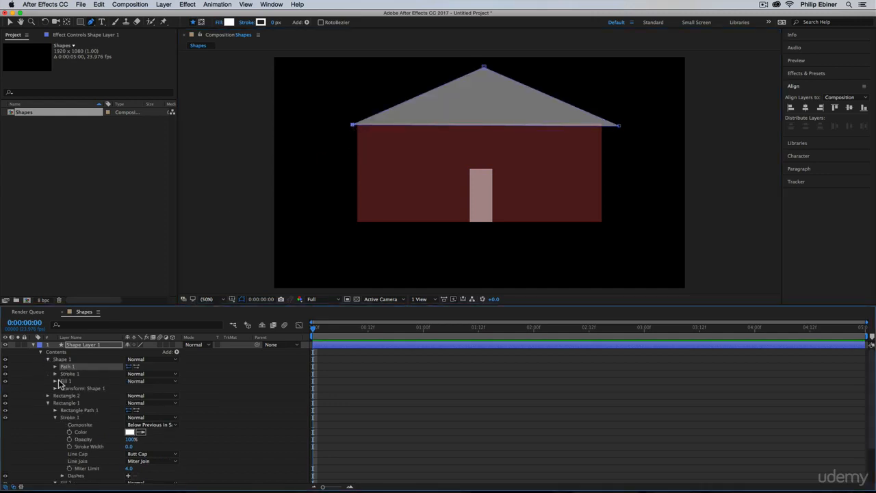
left_click(60, 382)
left_click(55, 380)
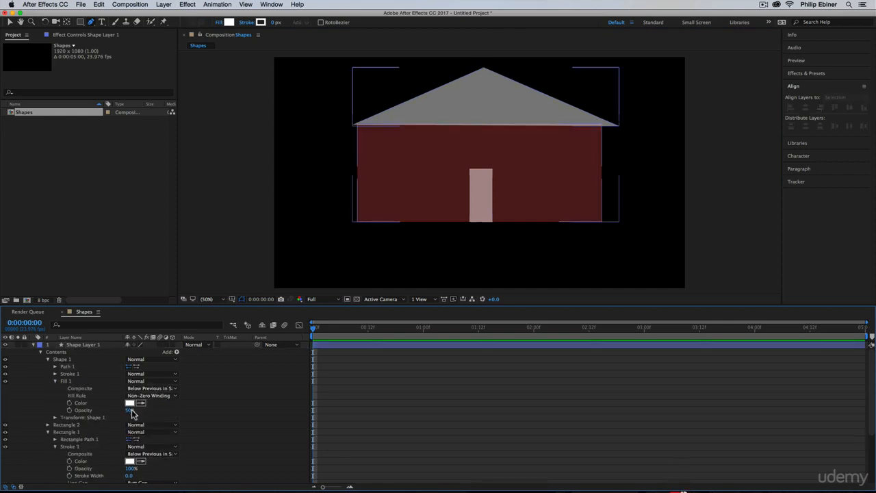
left_click_drag(132, 411, 187, 411)
left_click(48, 360)
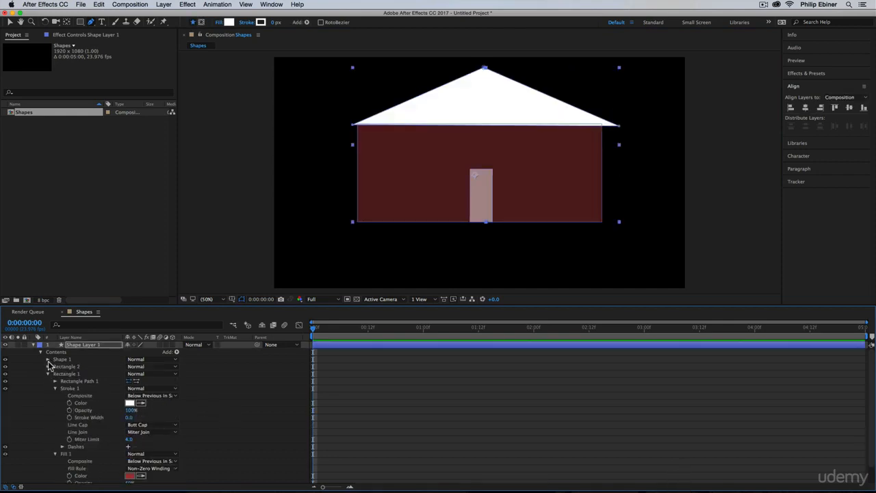
Raise the door rectangle's fill opacity to 100% and collapse the properties of both rectangles.
left_click(47, 366)
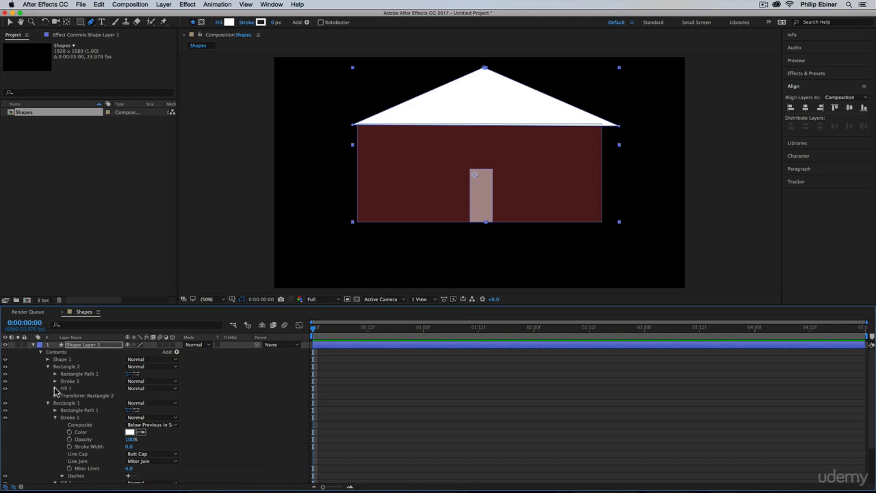
left_click(55, 388)
left_click_drag(131, 420, 165, 420)
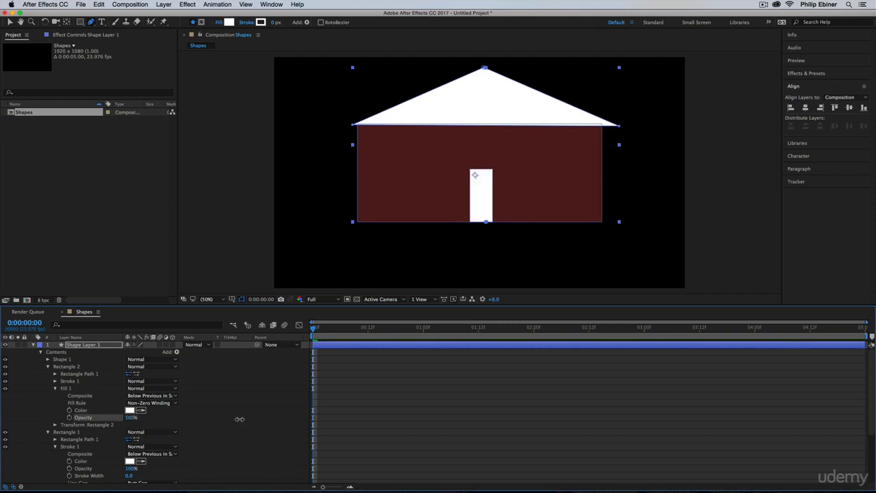
left_click(47, 367)
left_click(47, 374)
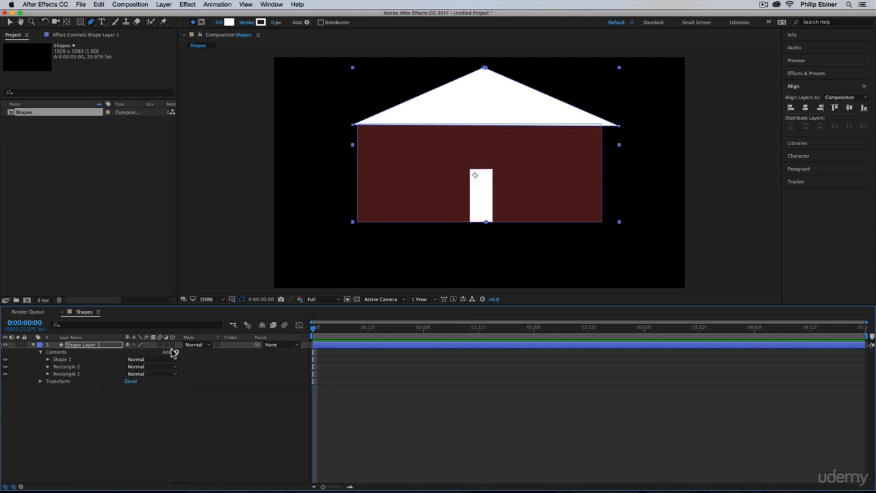
Move the whole house layer to position 965, 707 and scale it to 81%.
left_click(403, 417)
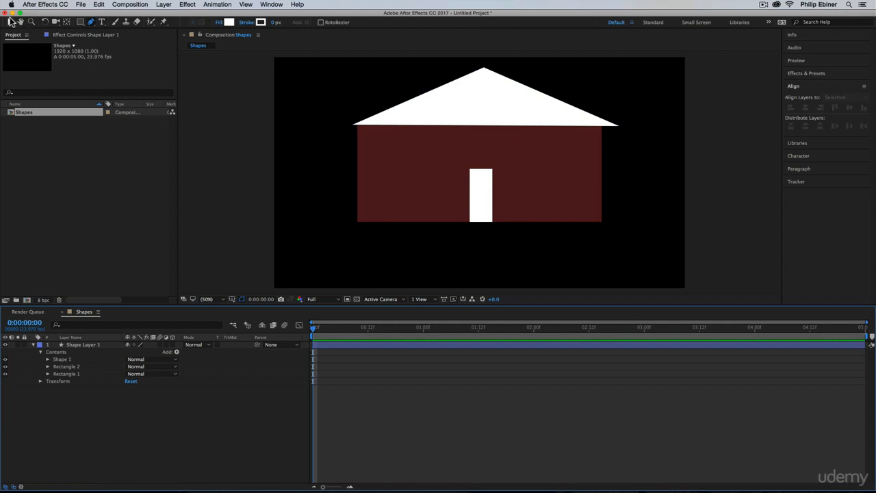
left_click(10, 22)
left_click_drag(475, 107, 459, 141)
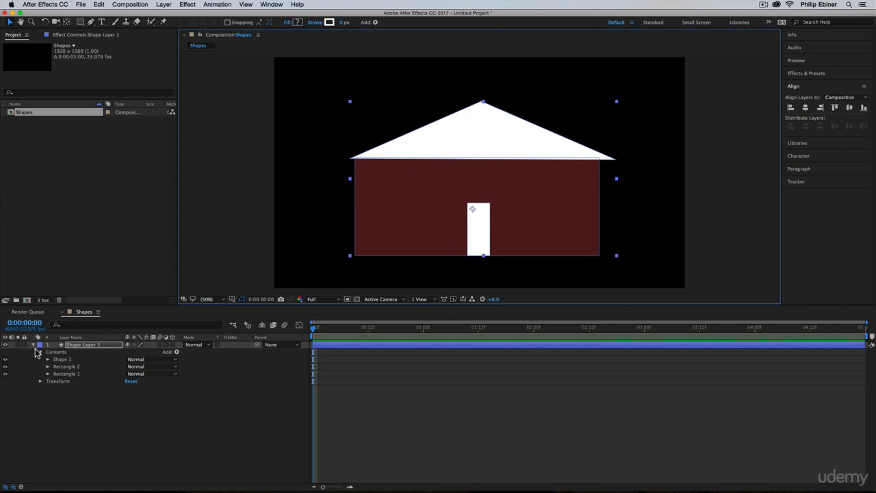
left_click(39, 381)
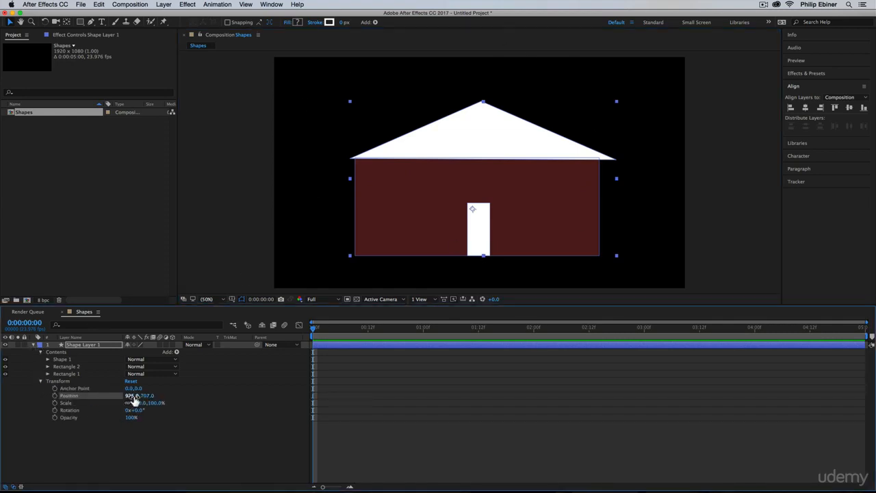
mouse_move(141, 404)
left_mouse_down()
mouse_move(162, 403)
mouse_move(125, 403)
mouse_move(146, 395)
left_mouse_up()
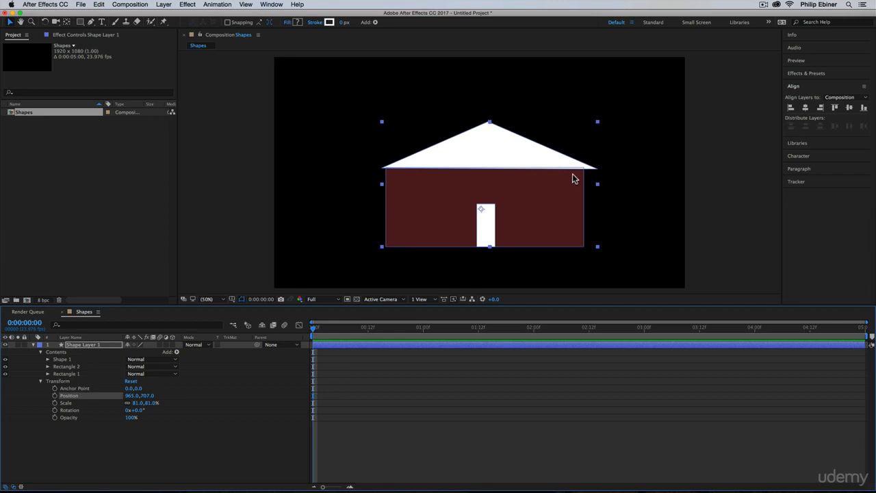
Delete the shape layer that holds the house.
left_click(48, 374)
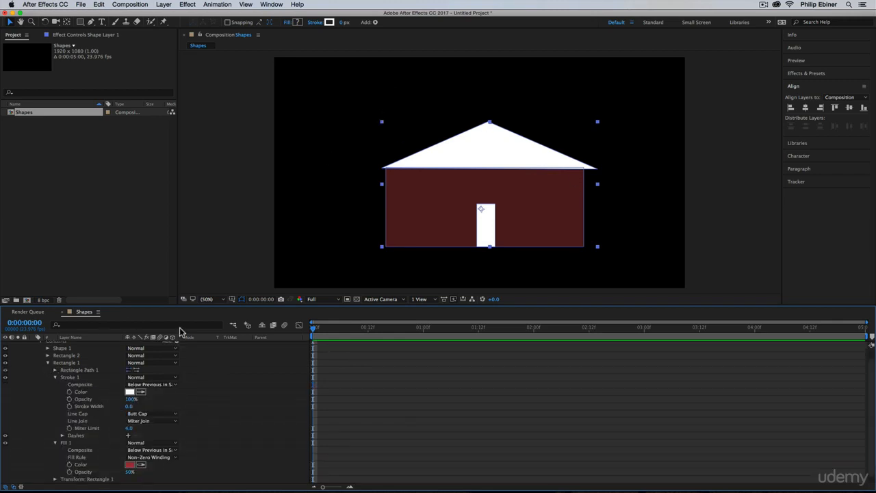
scroll(65, 423, "up", 1)
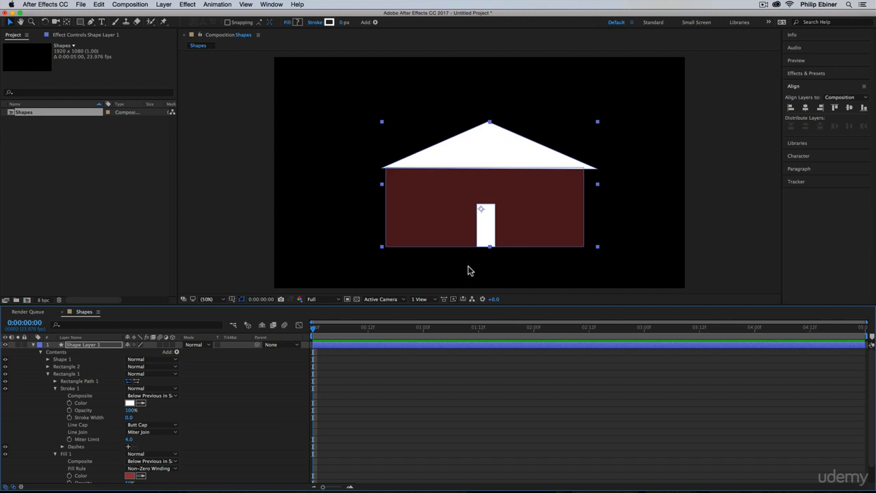
left_click(329, 348)
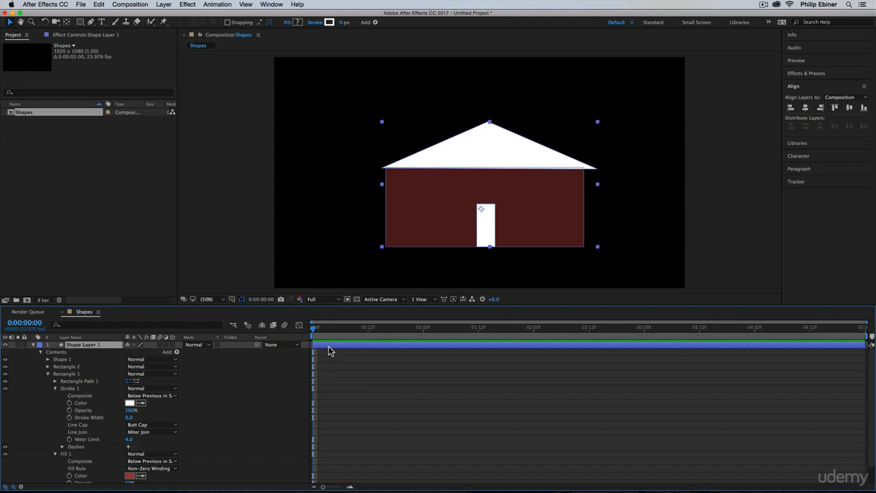
key("BackSpace")
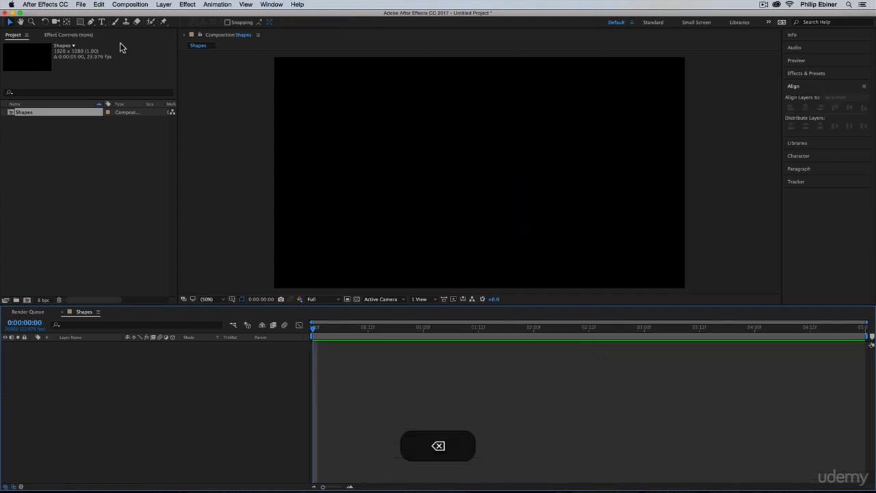
Begin a new Pen tool path with its first point in the left half of the composition, slightly above mid-height.
left_click(91, 22)
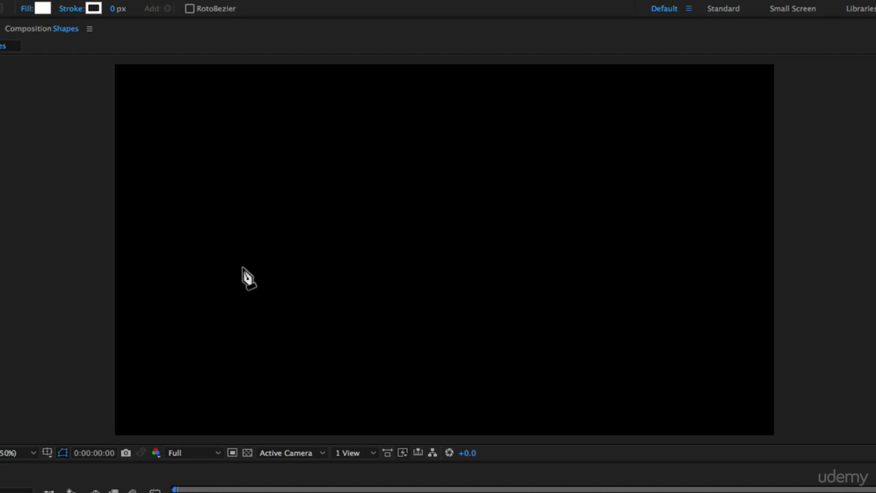
left_click(230, 237)
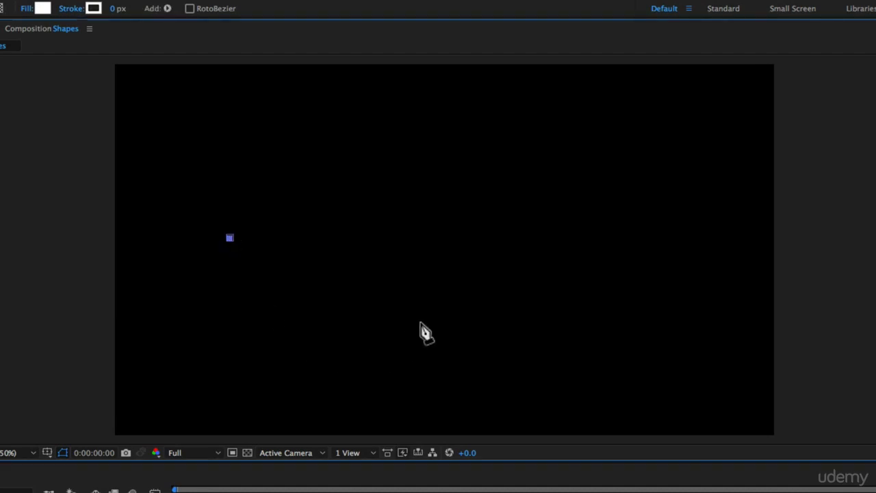
Try a curved second point with long handles near the composition's centre, and undo it.
left_click_drag(452, 251, 488, 89)
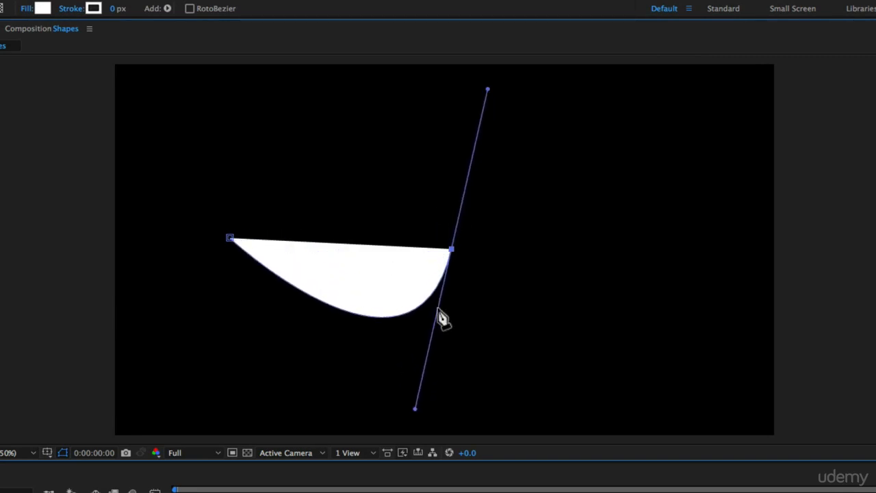
key("super+z")
key("super+z")
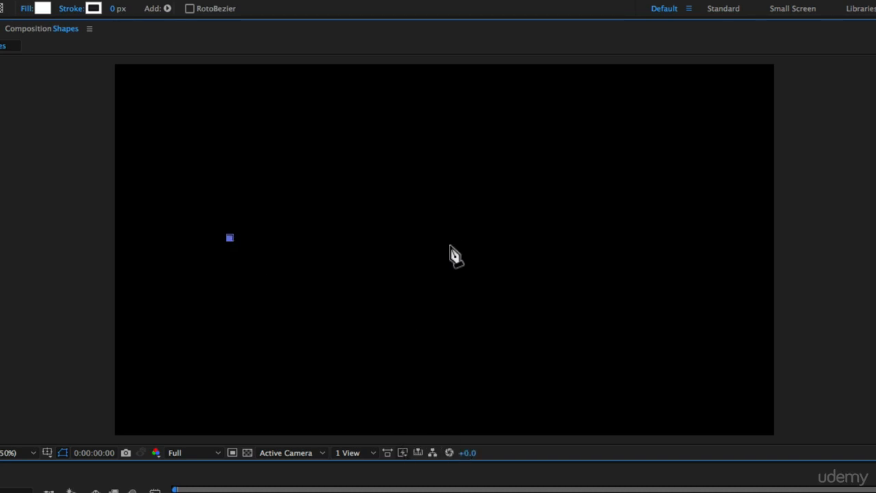
Try extending the path into a zigzag with four straight corner points, and undo them back to the first point.
left_click(449, 245)
left_click(532, 173)
left_click(583, 286)
left_click(684, 172)
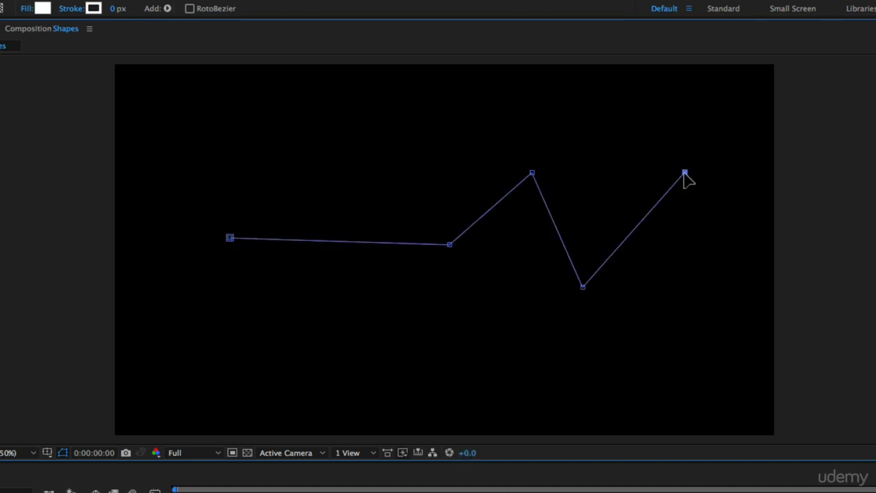
key("super+z")
key("super+z")
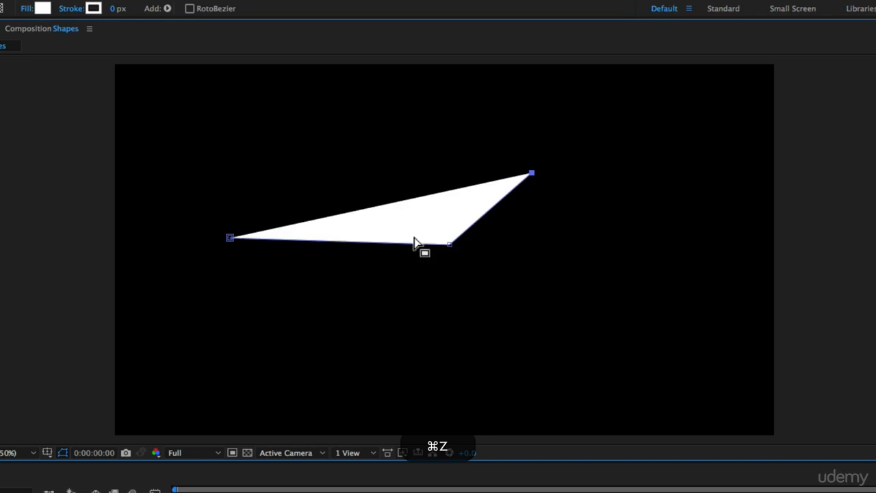
key("super+z")
key("super+z")
Extend the path with three smooth curved points to form a wave across the composition.
left_click_drag(344, 284, 387, 248)
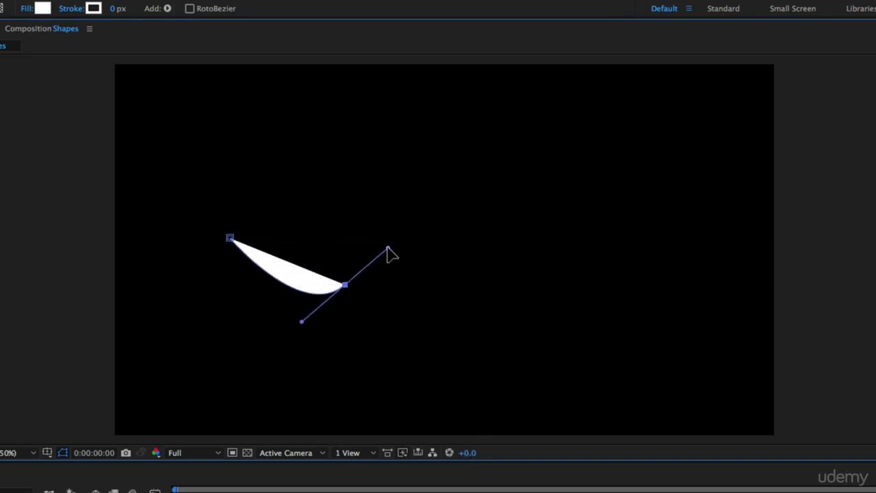
left_click_drag(464, 227, 504, 248)
left_click_drag(627, 276, 667, 240)
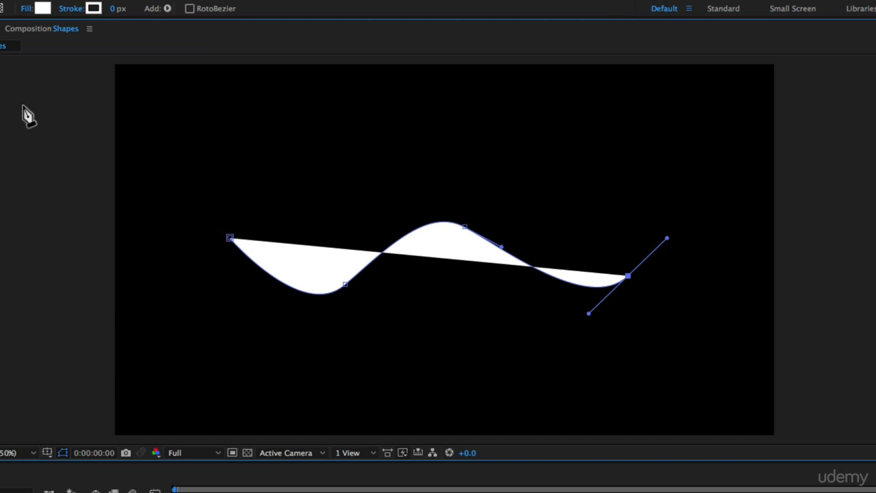
Set the wave's fill to none, give it a 54 px stroke, and deselect the layer.
left_click(26, 9)
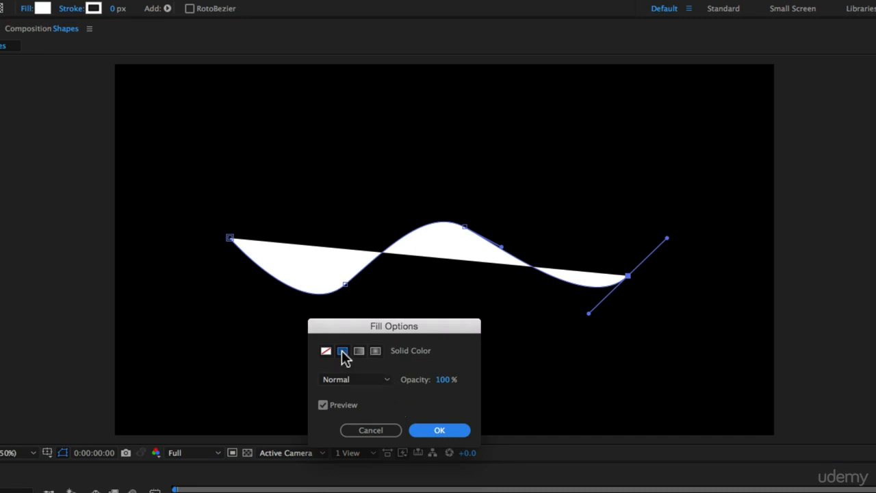
left_click(326, 351)
left_click(446, 431)
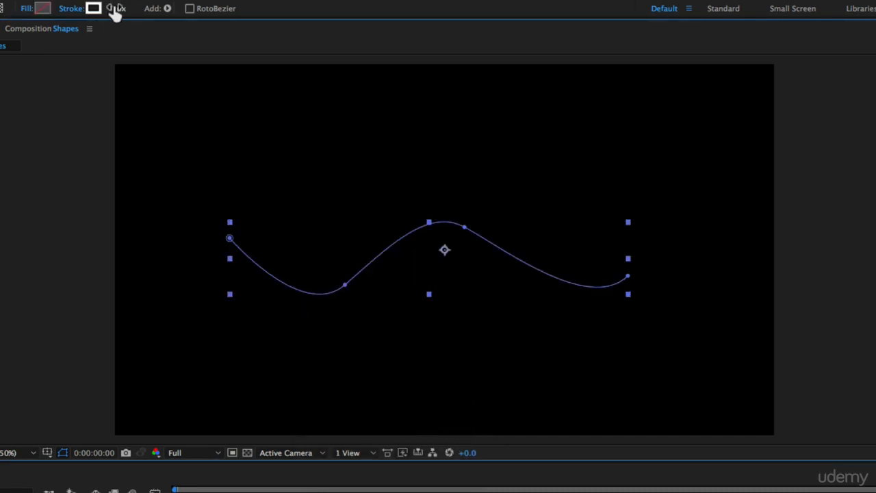
left_click_drag(114, 13, 152, 6)
key("F2")
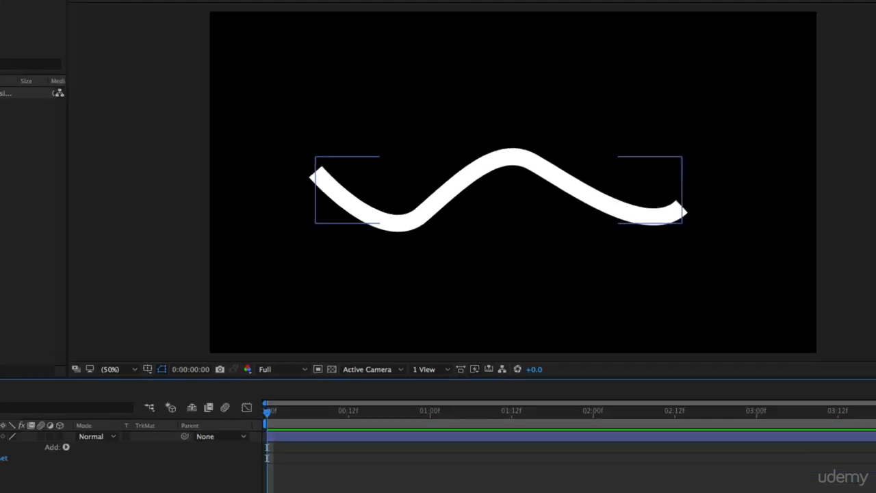
Expand the wave's stroke properties and change its line cap to Round Cap.
left_click(52, 313)
left_click(61, 321)
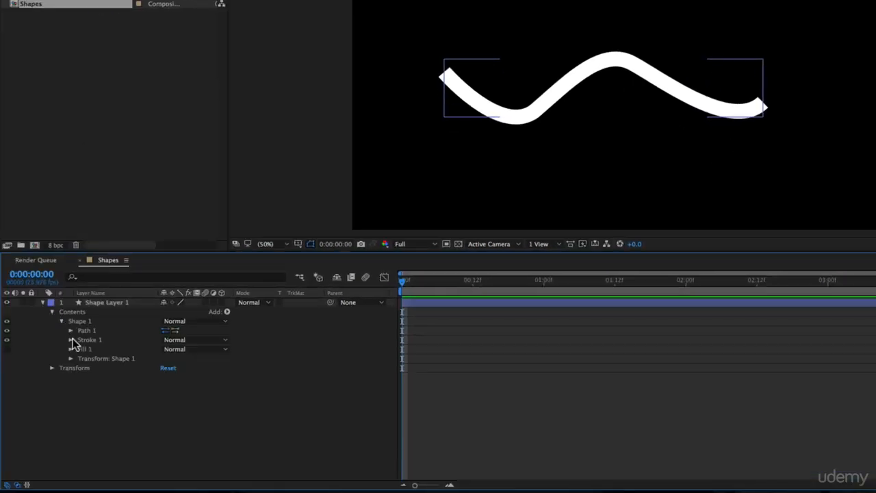
left_click(70, 339)
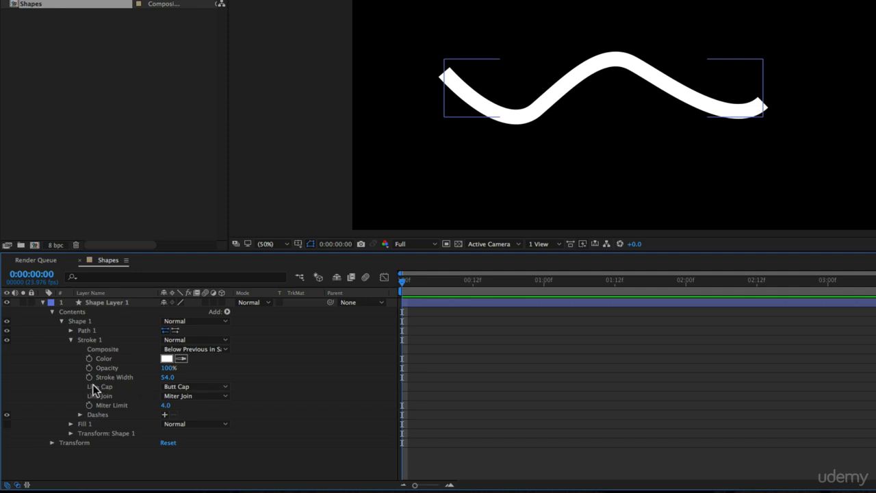
left_click(195, 389)
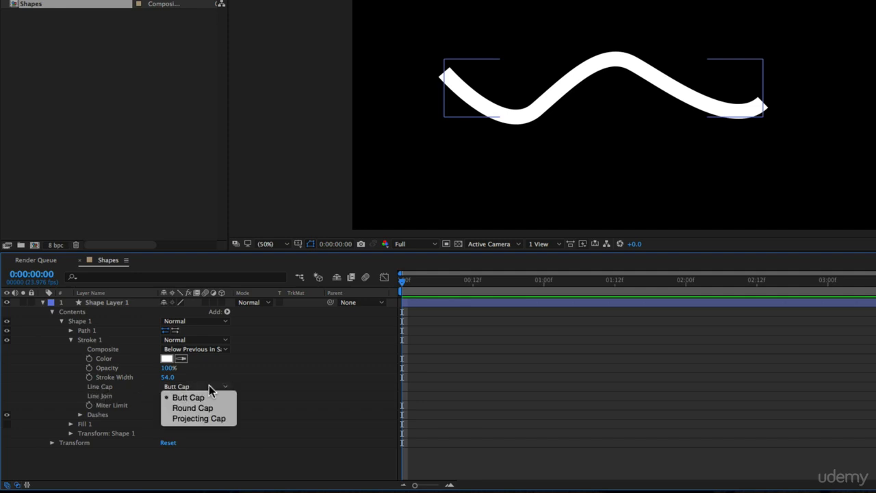
left_click(233, 407)
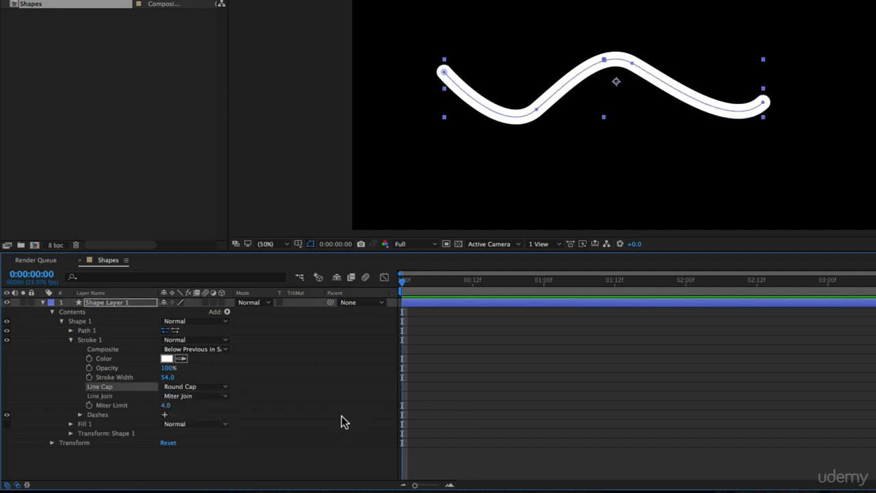
left_click(475, 461)
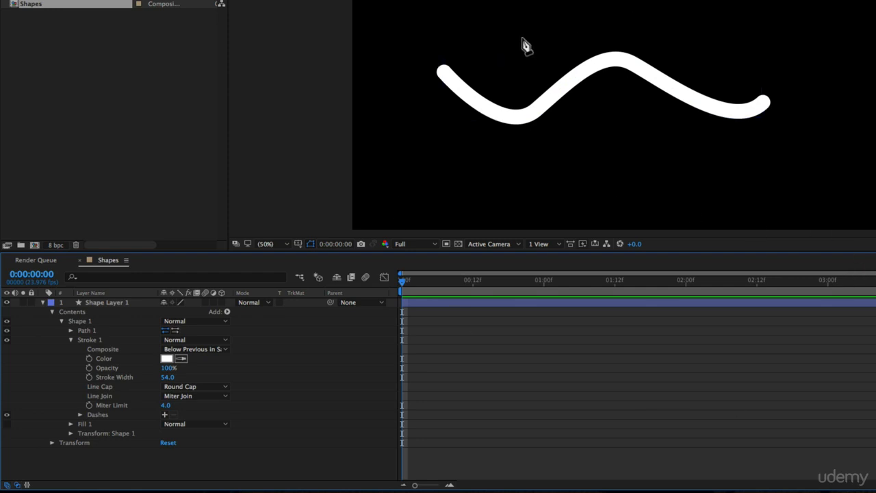
Add dashes to the wave's stroke with a dash length of 14, and reduce the stroke width to 8.
left_click(165, 415)
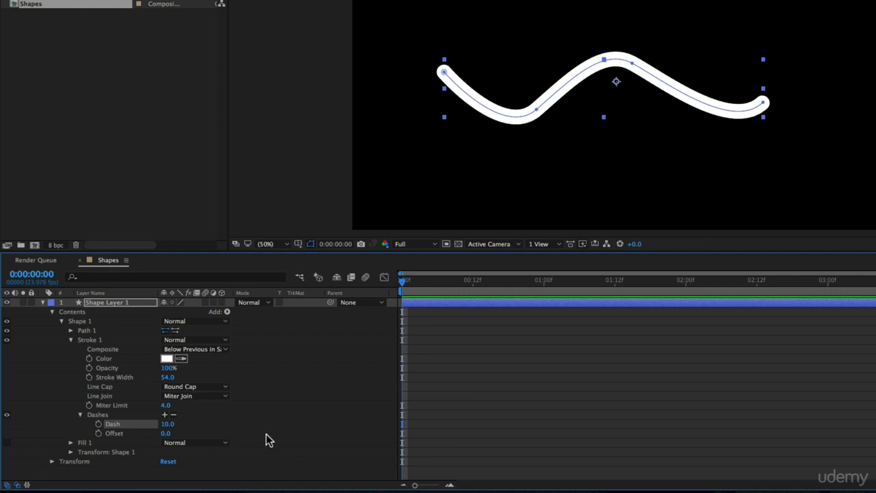
mouse_move(169, 429)
left_mouse_down()
mouse_move(270, 440)
mouse_move(170, 436)
left_mouse_up()
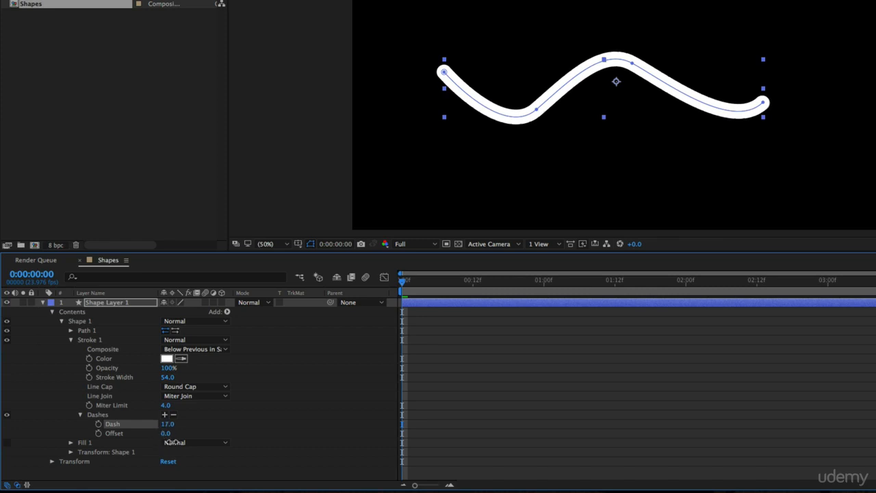
left_click_drag(174, 443, 175, 443)
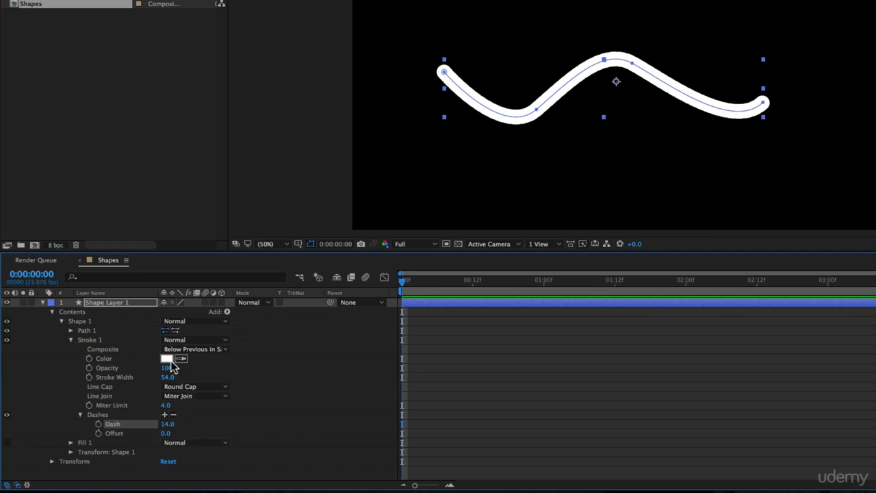
mouse_move(168, 380)
left_mouse_down()
mouse_move(142, 380)
mouse_move(194, 385)
left_mouse_up()
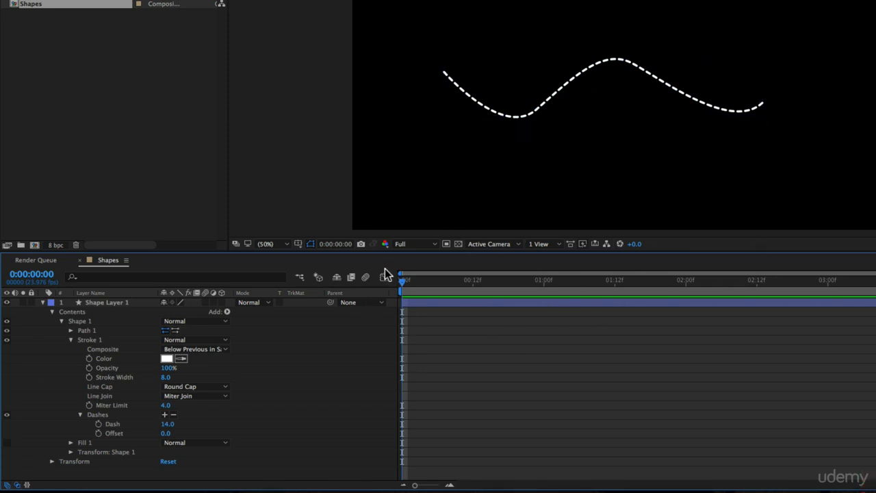
Add a gap to the stroke's dashes, set it to 30, and deselect the layer.
left_click(164, 414)
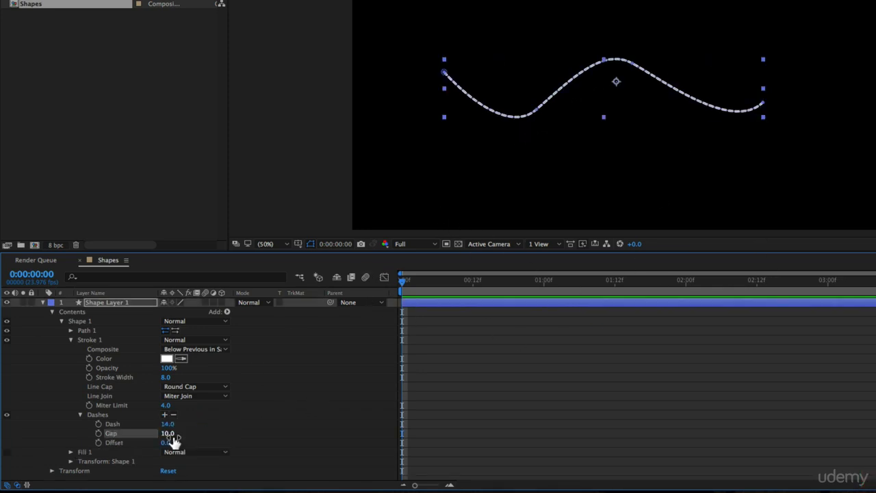
mouse_move(170, 438)
left_mouse_down()
mouse_move(200, 438)
mouse_move(175, 433)
left_mouse_up()
left_click(441, 302)
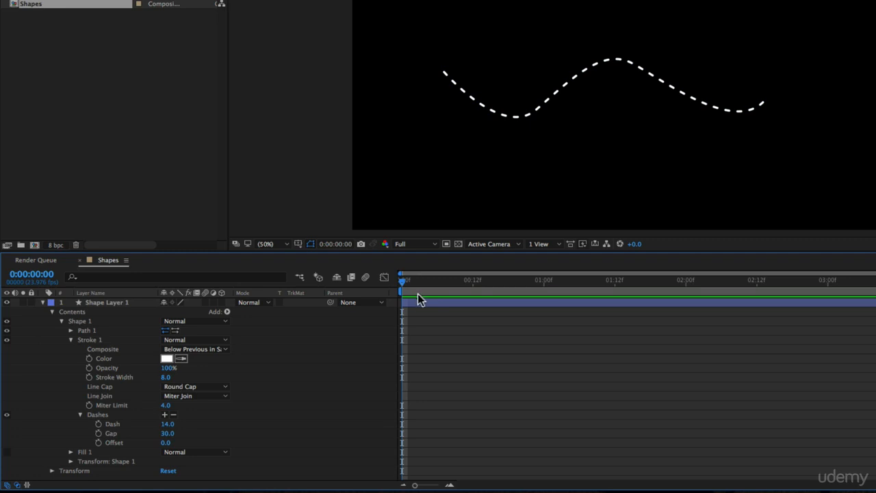
Animate the dash offset with keyframes from 0 at the start to -327 at 0:00:01:12.
left_click(98, 443)
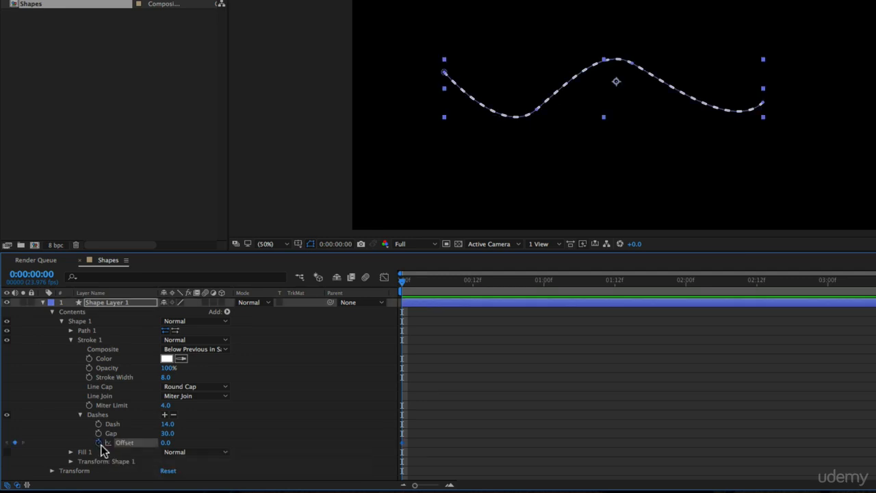
left_click_drag(404, 281, 614, 288)
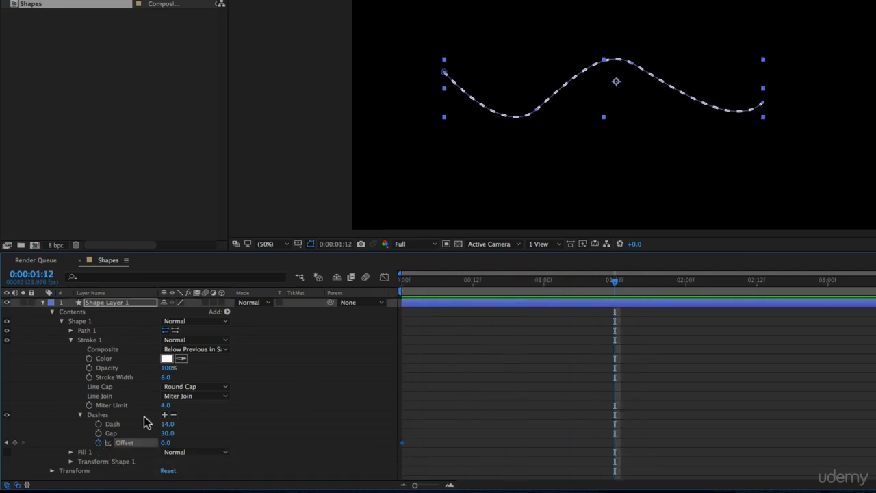
left_click_drag(165, 444, 18, 459)
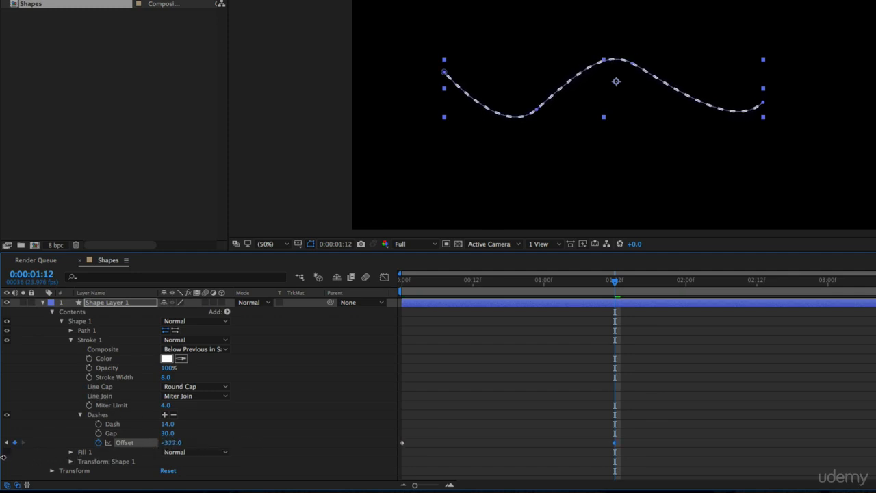
Preview the moving dashes, trim the work area to end at 0:00:01:12, and return to the first frame.
left_click_drag(875, 291, 644, 320)
key("space")
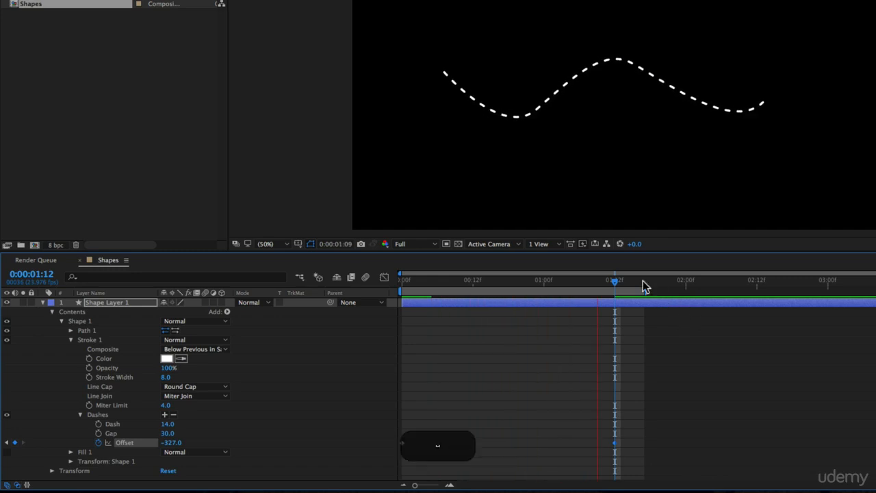
left_click_drag(645, 291, 614, 293)
key("Home")
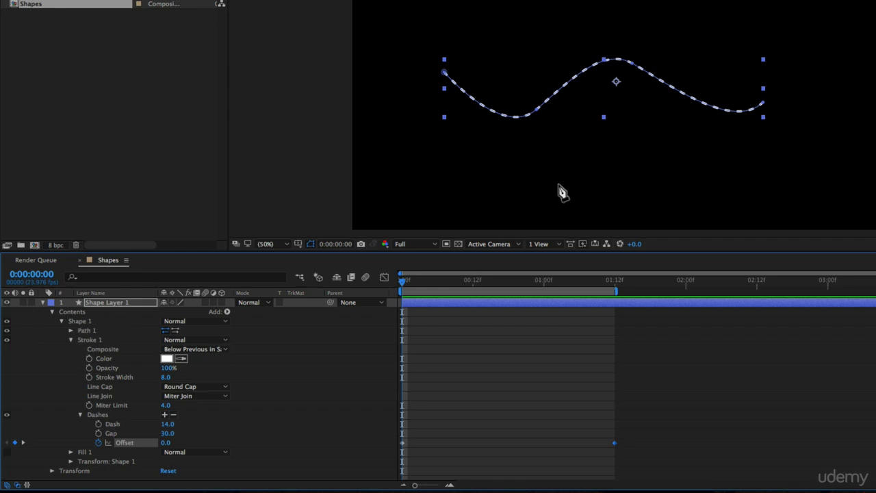
Collapse the stroke properties, set a Path keyframe for the wave at the start, and move the playhead to 0:00:00:18.
left_click(71, 340)
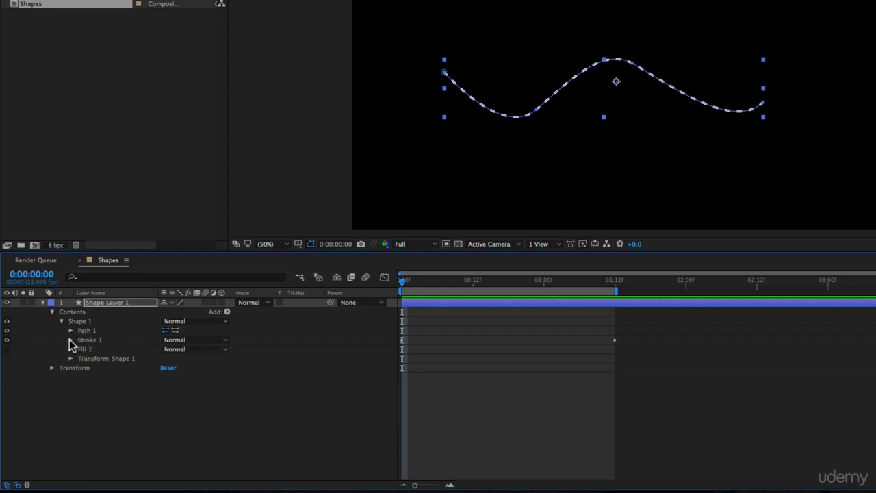
left_click(72, 331)
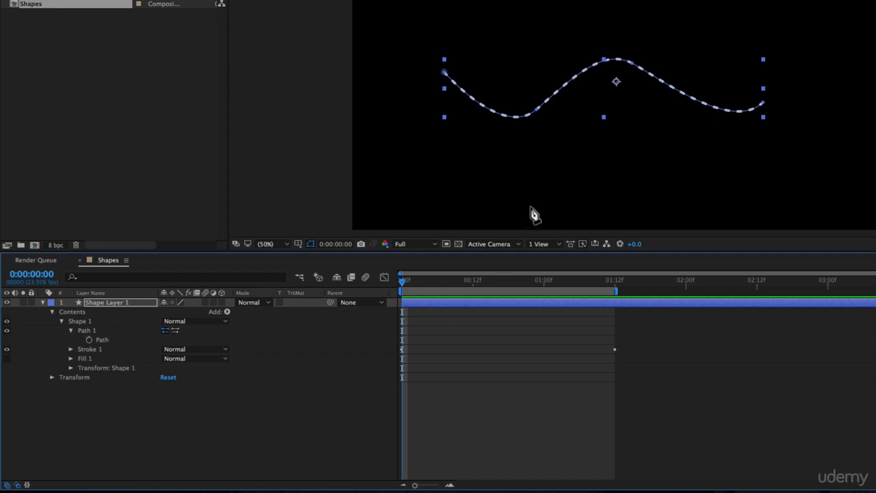
mouse_move(400, 281)
left_mouse_down()
mouse_move(509, 282)
mouse_move(401, 280)
left_mouse_up()
left_click(89, 339)
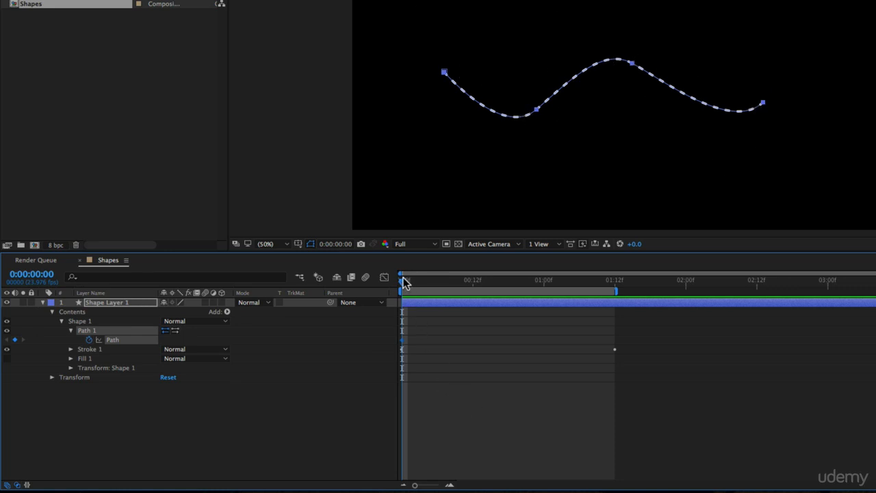
left_click_drag(404, 281, 509, 280)
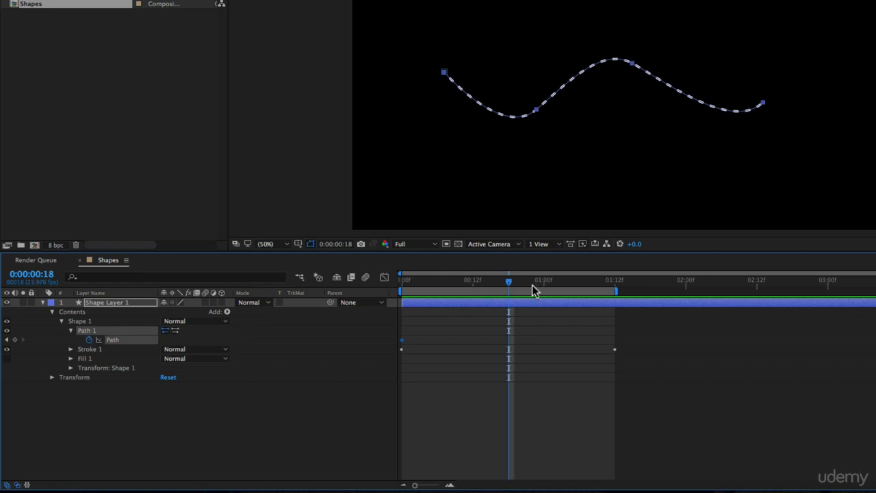
Try to move the wave's second point upward at 0:00:00:18, and undo the path change.
left_click(537, 112)
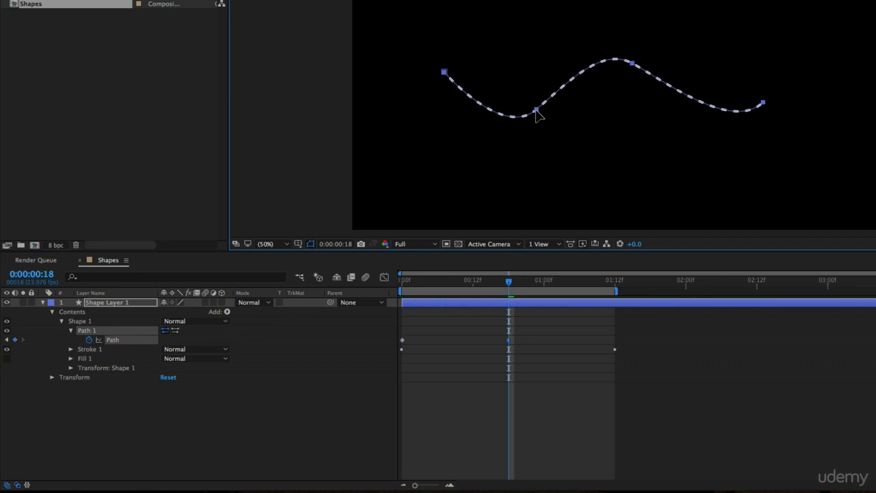
left_click_drag(537, 113, 524, 72)
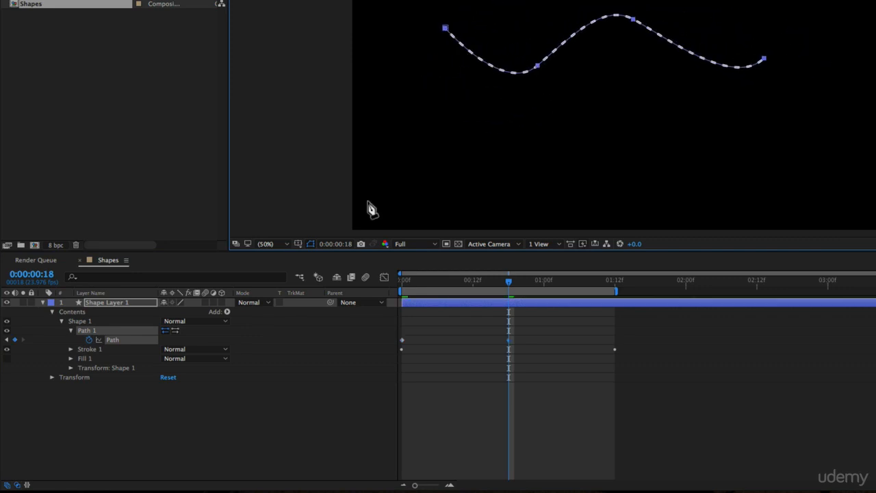
key("super+z")
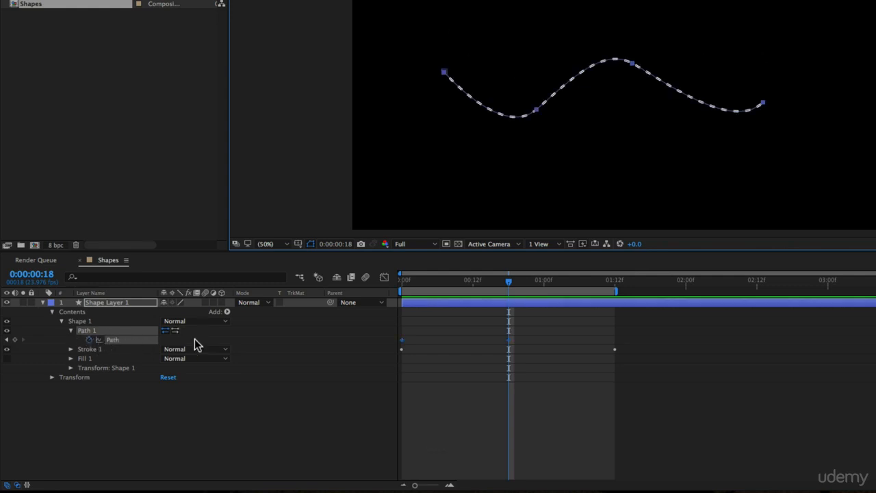
left_click(193, 344)
left_click(117, 342)
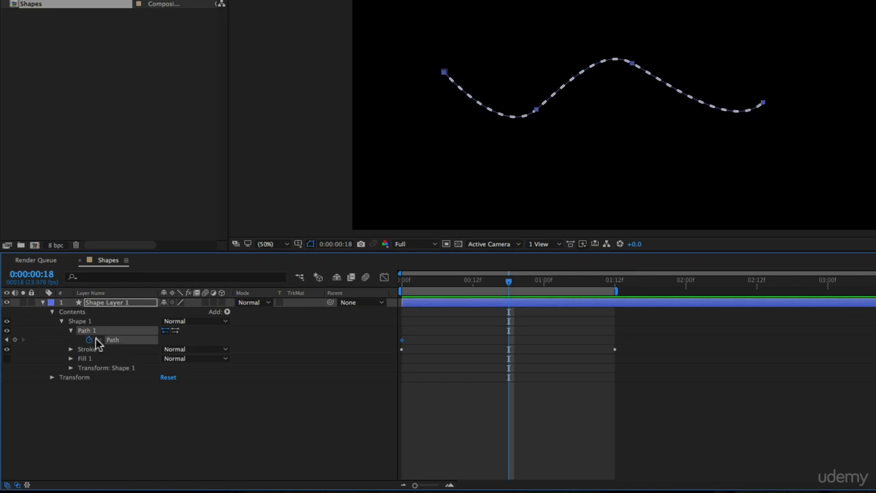
At 0:00:00:18, move the wave's second point up and its third point down, and preview the path animation from the first frame.
left_click(77, 337)
left_click(91, 328)
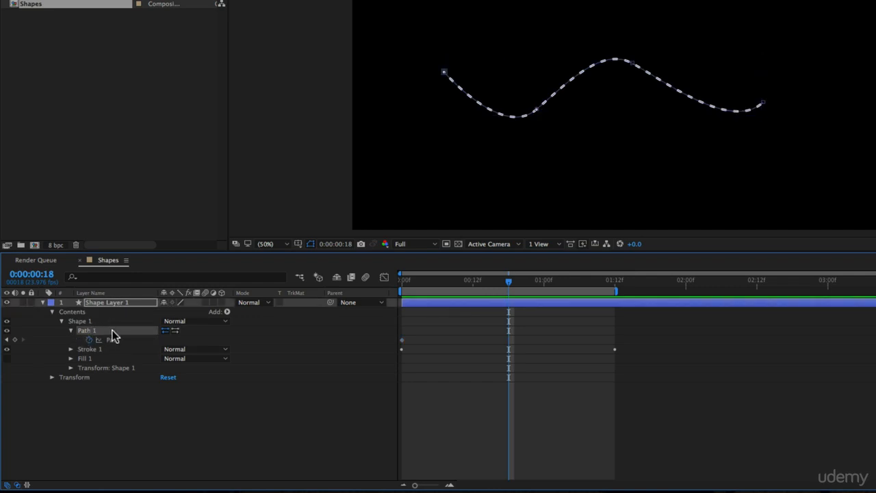
left_click(114, 341)
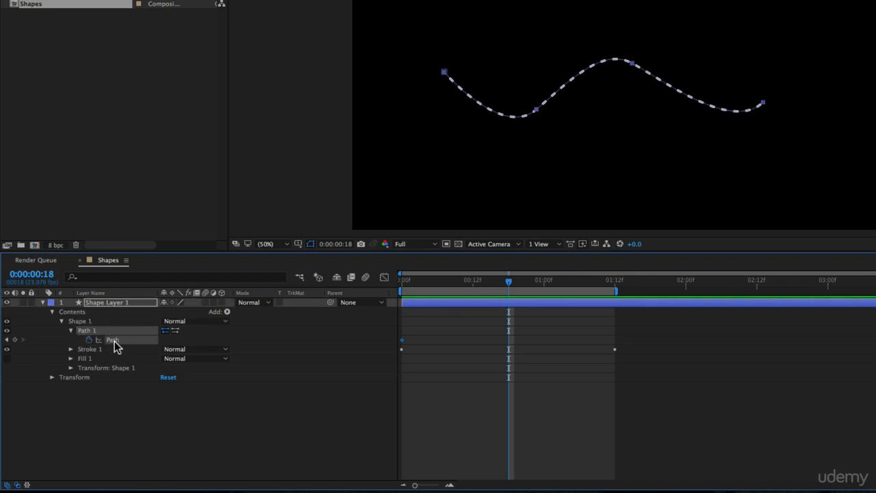
left_click(77, 342)
left_click(89, 332)
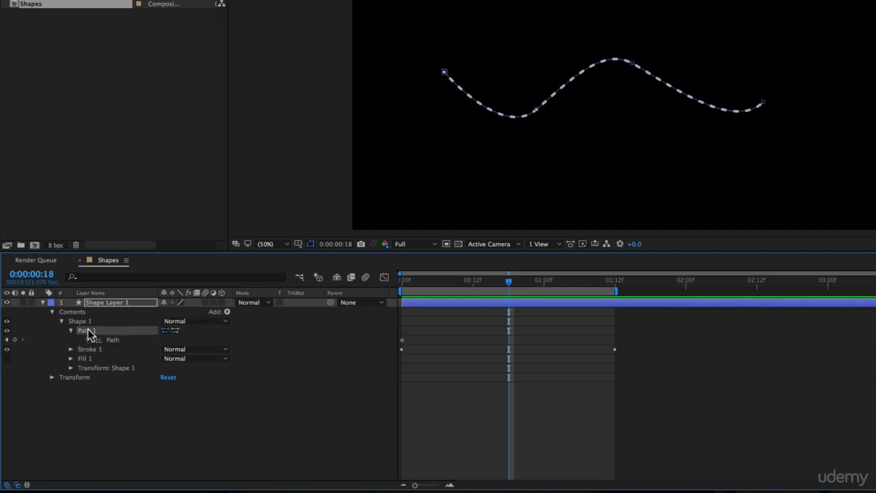
left_click_drag(535, 112, 536, 69)
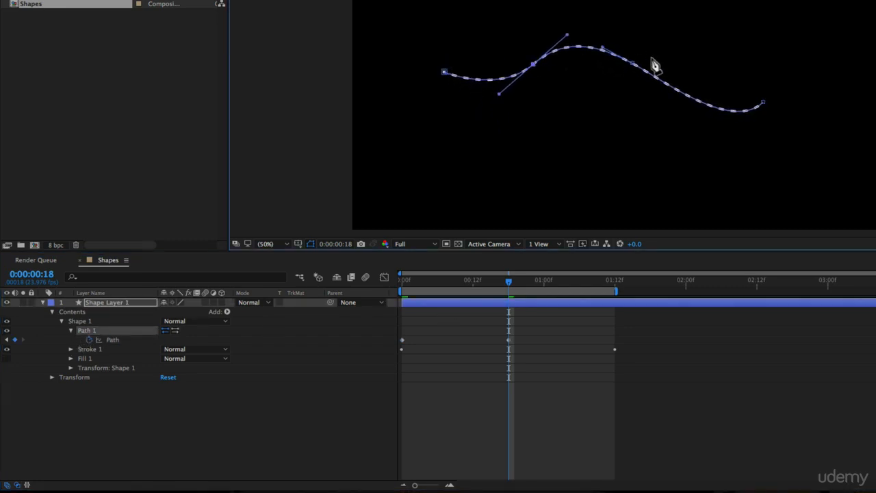
left_click_drag(635, 69, 652, 128)
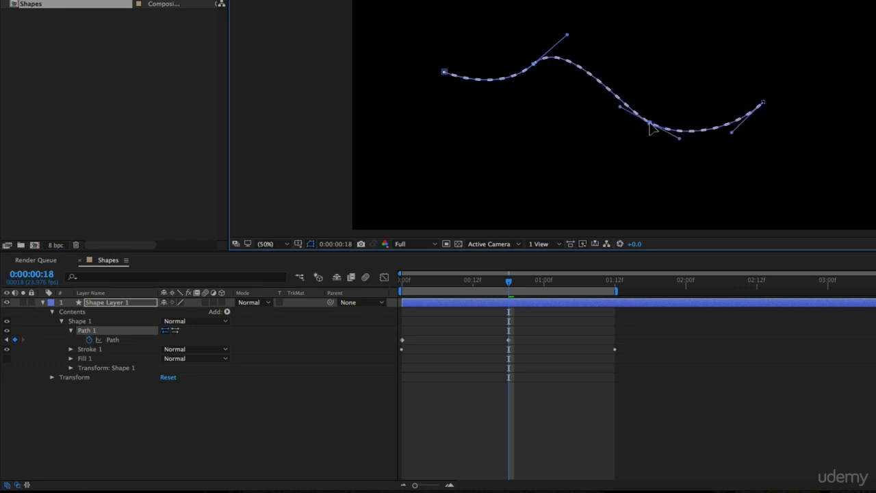
left_click_drag(498, 282, 362, 287)
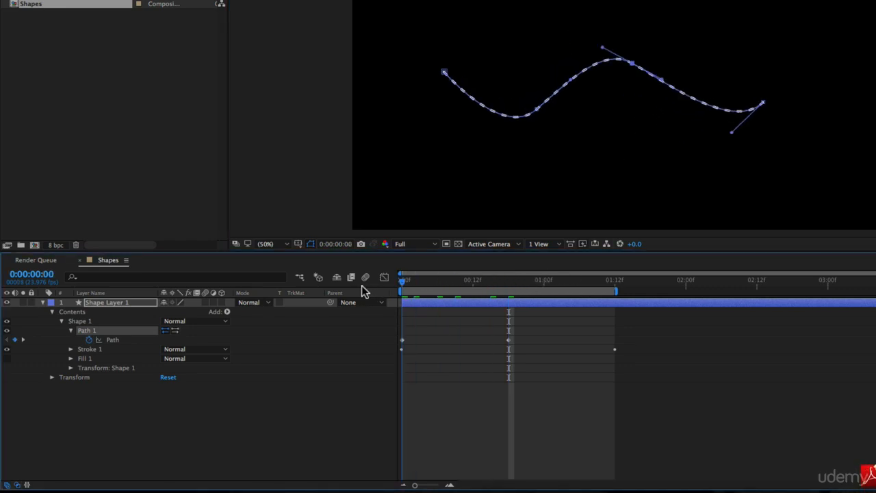
key("space")
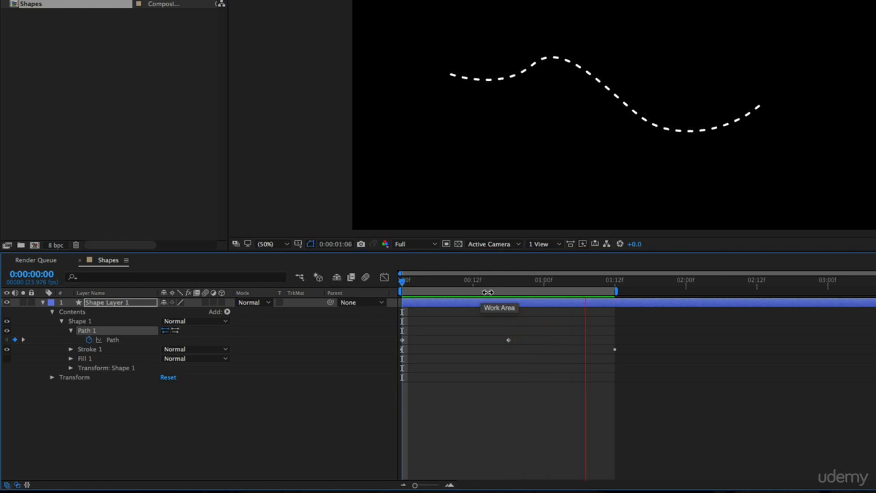
key("space")
Copy the first Path keyframe to 0:00:01:12 and preview the looping wave from the first frame.
left_click_drag(453, 292, 616, 294)
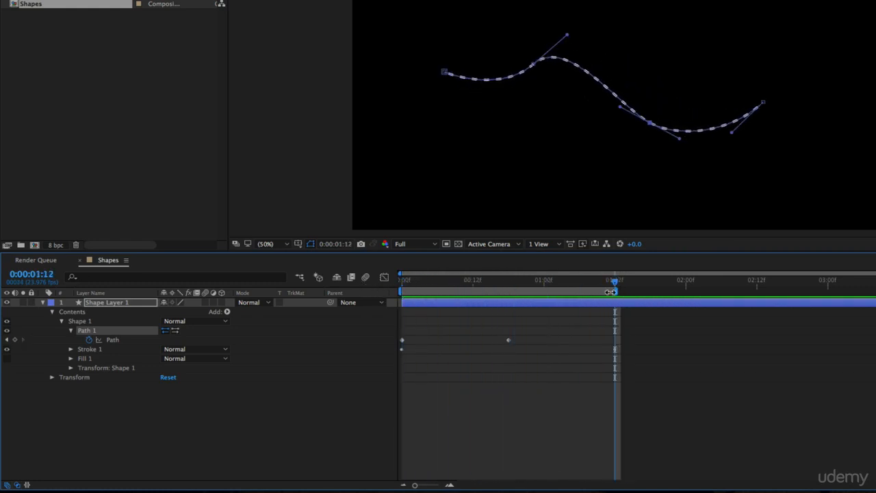
left_click_drag(421, 337, 389, 345)
key("super+c")
key("super+v")
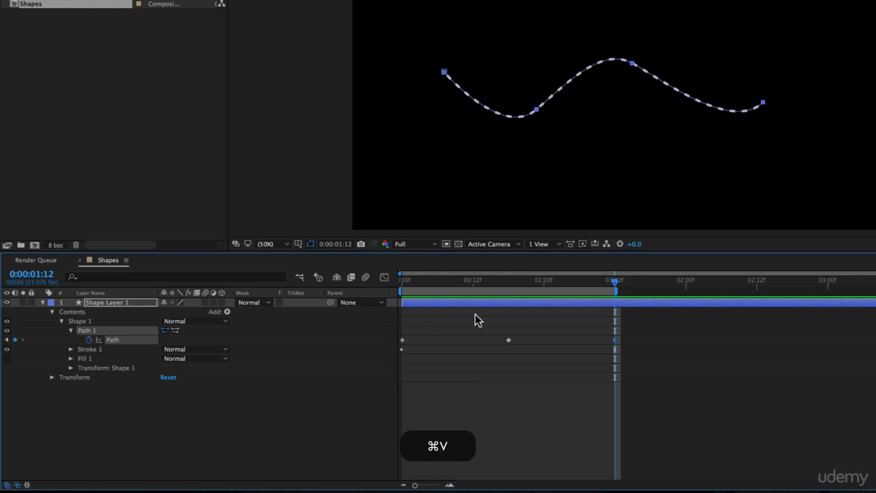
key("Home")
key("space")
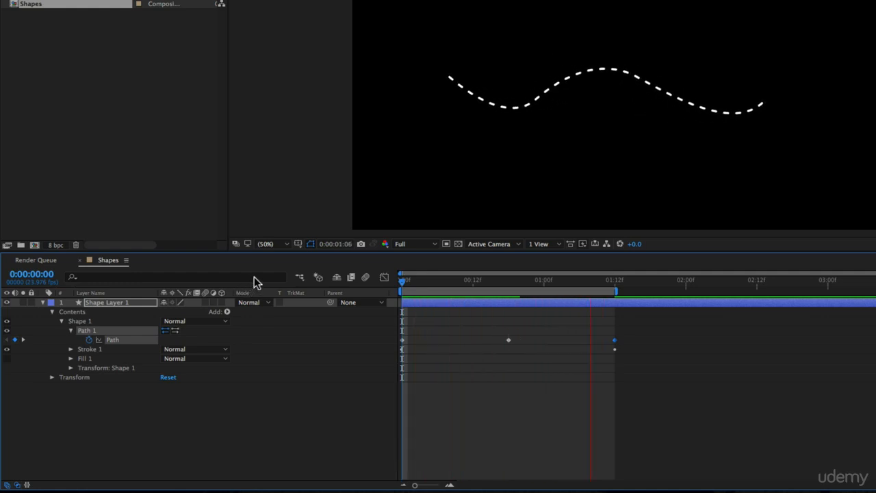
key("space")
At 0:00:00:18, swing the second point's outgoing handle and the third point's incoming handle downward, and preview the animation from the start.
left_click_drag(516, 282, 508, 281)
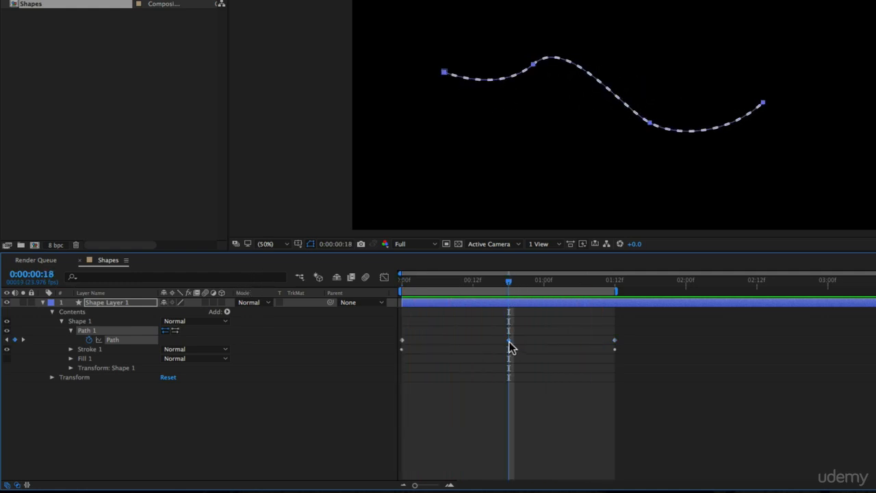
left_click(537, 66)
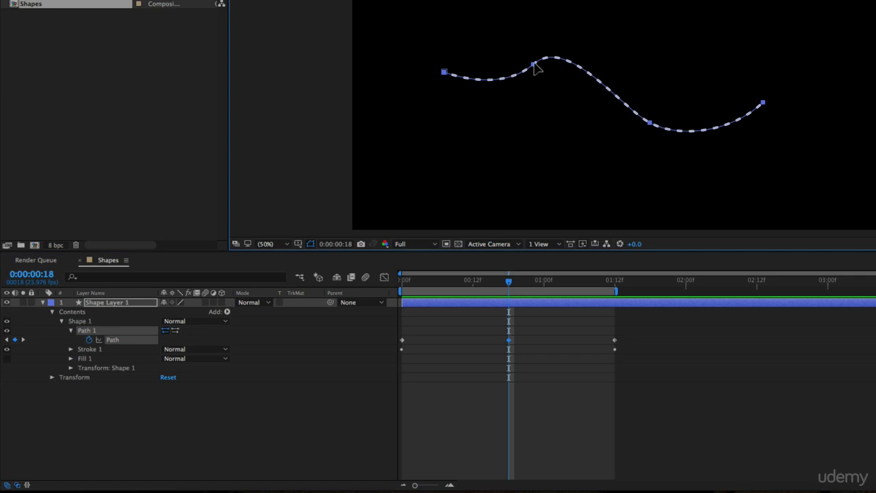
left_click(77, 342)
left_click(89, 331)
left_click(535, 65)
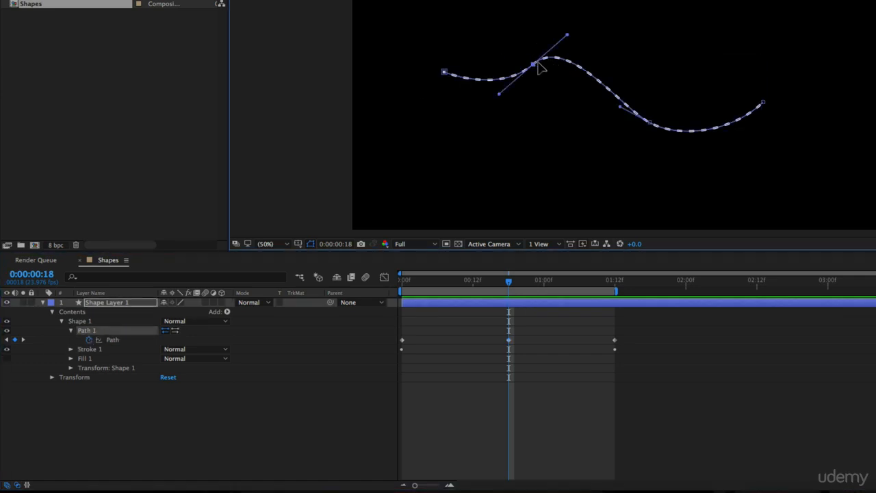
left_click_drag(569, 36, 560, 97)
left_click_drag(623, 113, 601, 136)
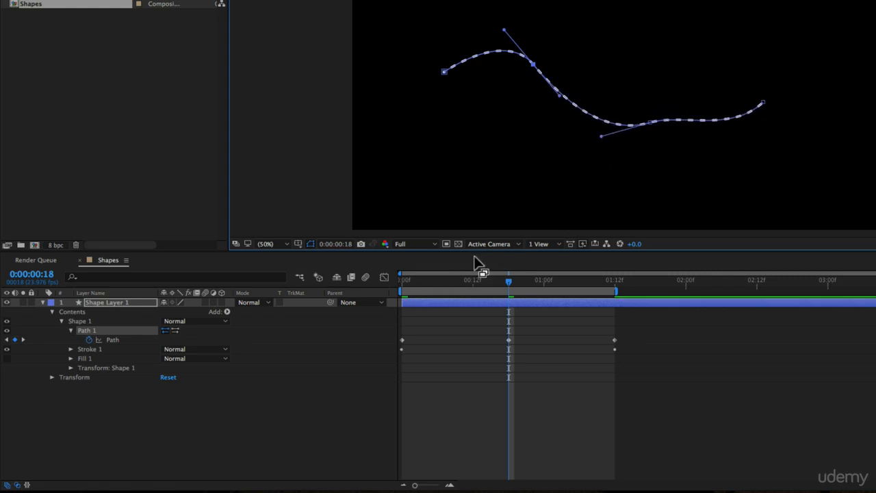
left_click_drag(416, 278, 399, 277)
key("space")
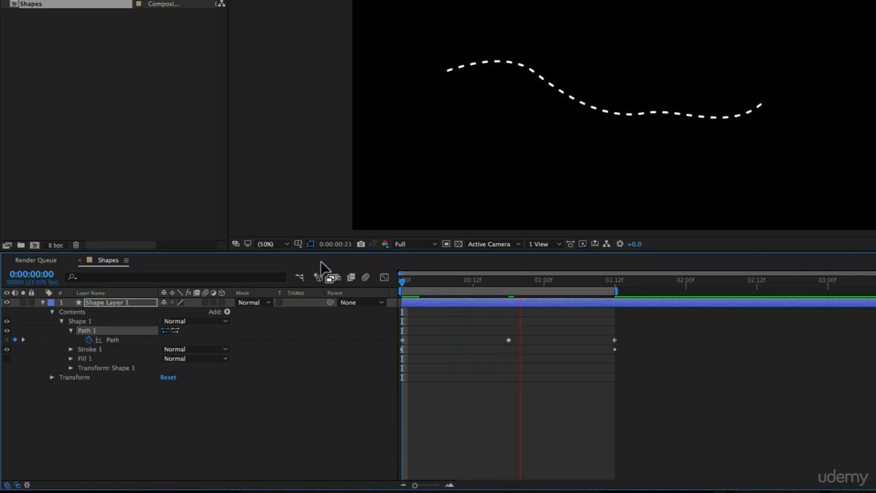